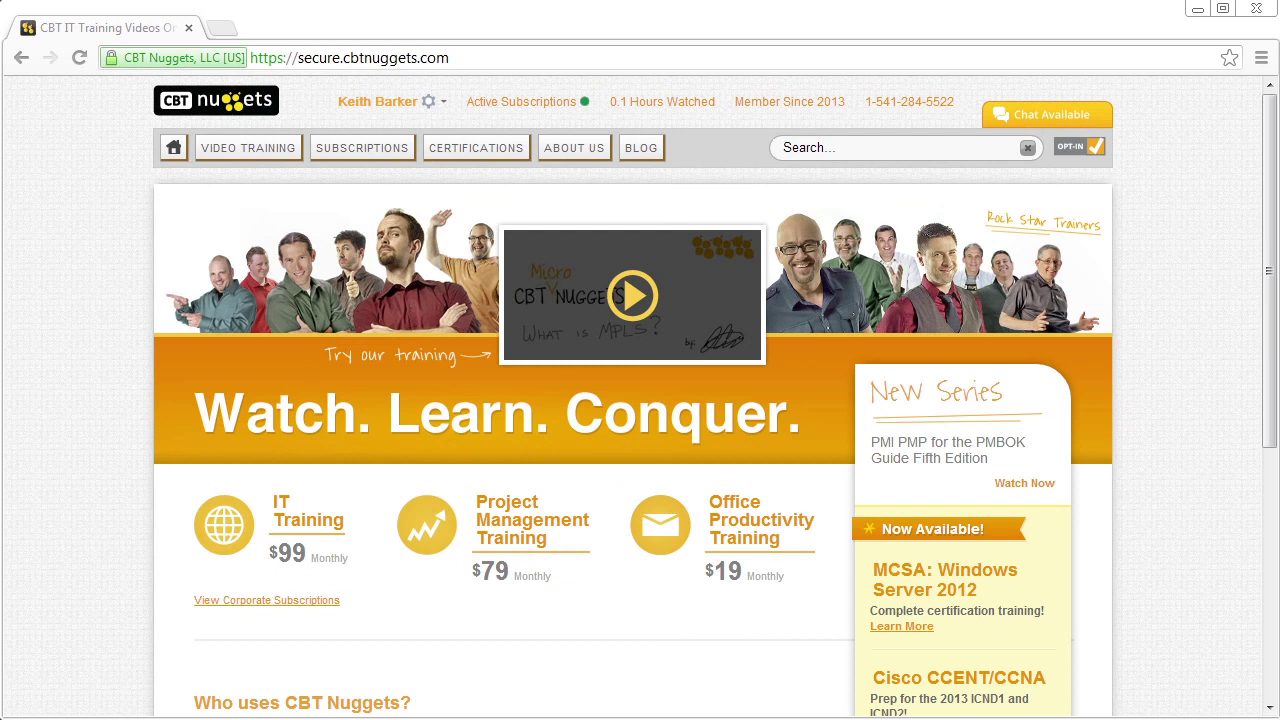
Open the ExamPrep list of the video training library and filter its exams by "Network+"
mouse_move(394, 182)
mouse_down()
mouse_move(466, 96)
mouse_move(433, 168)
mouse_up()
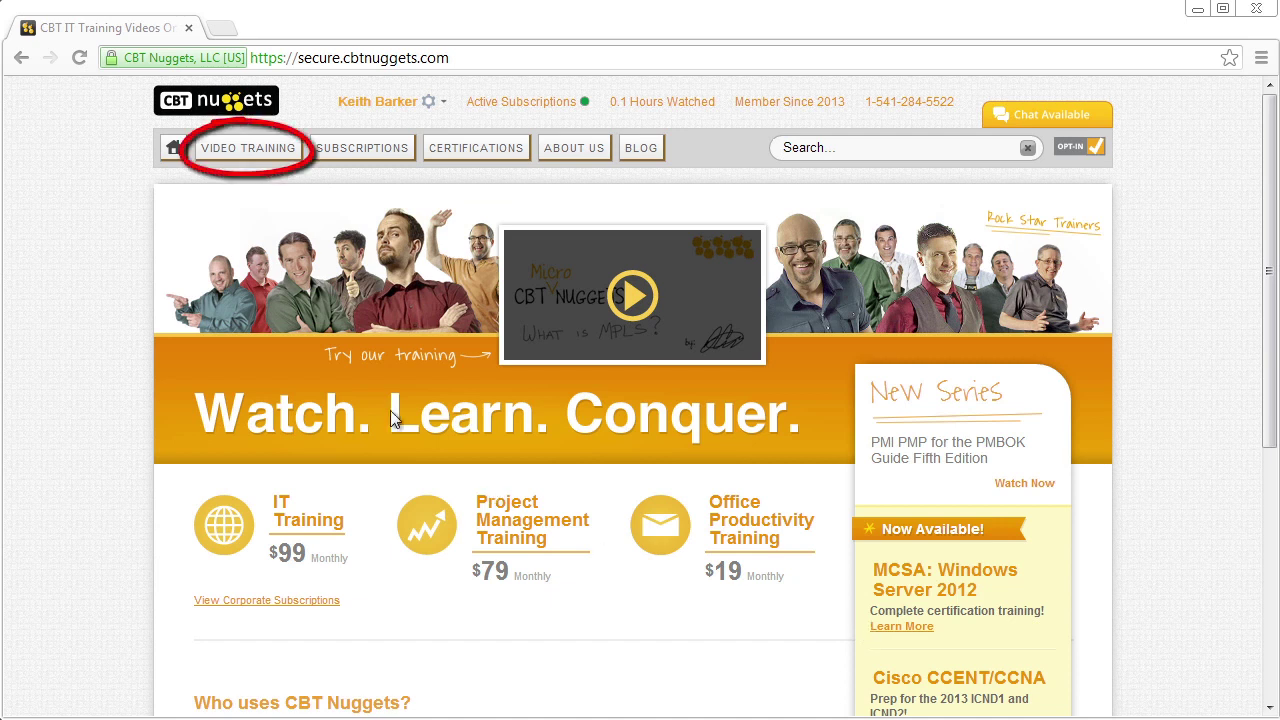
click(277, 158)
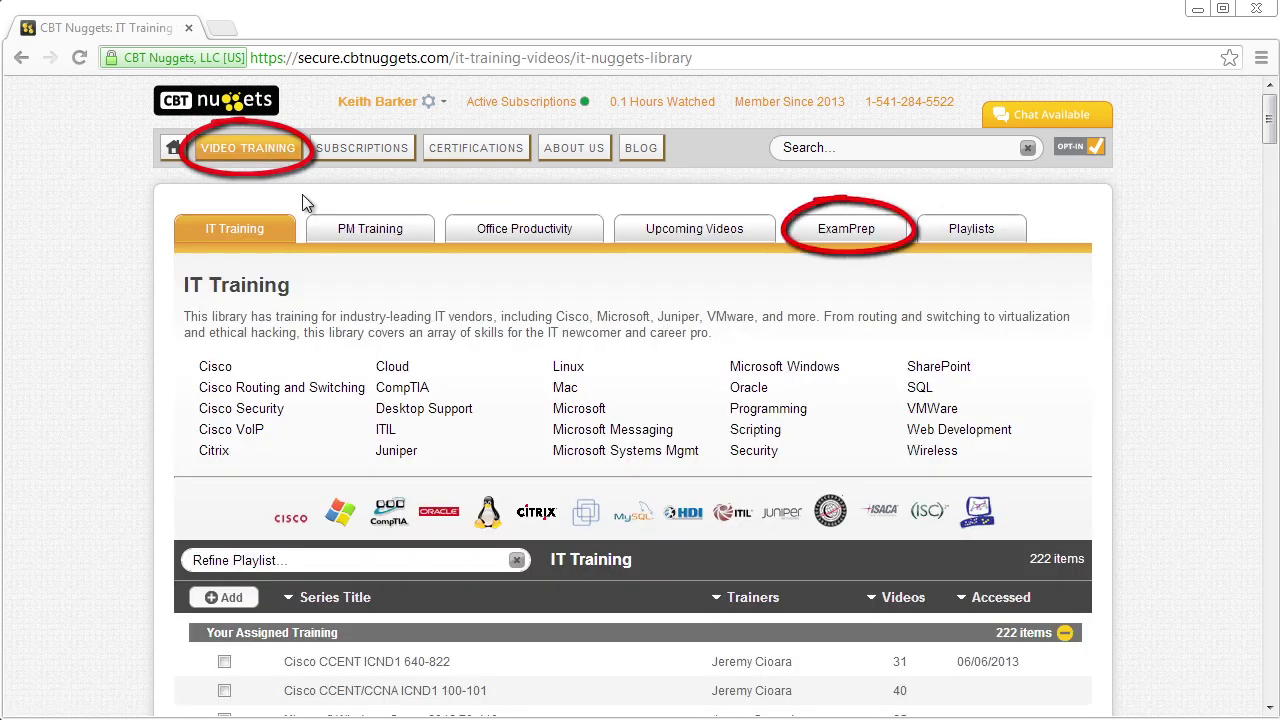
click(846, 230)
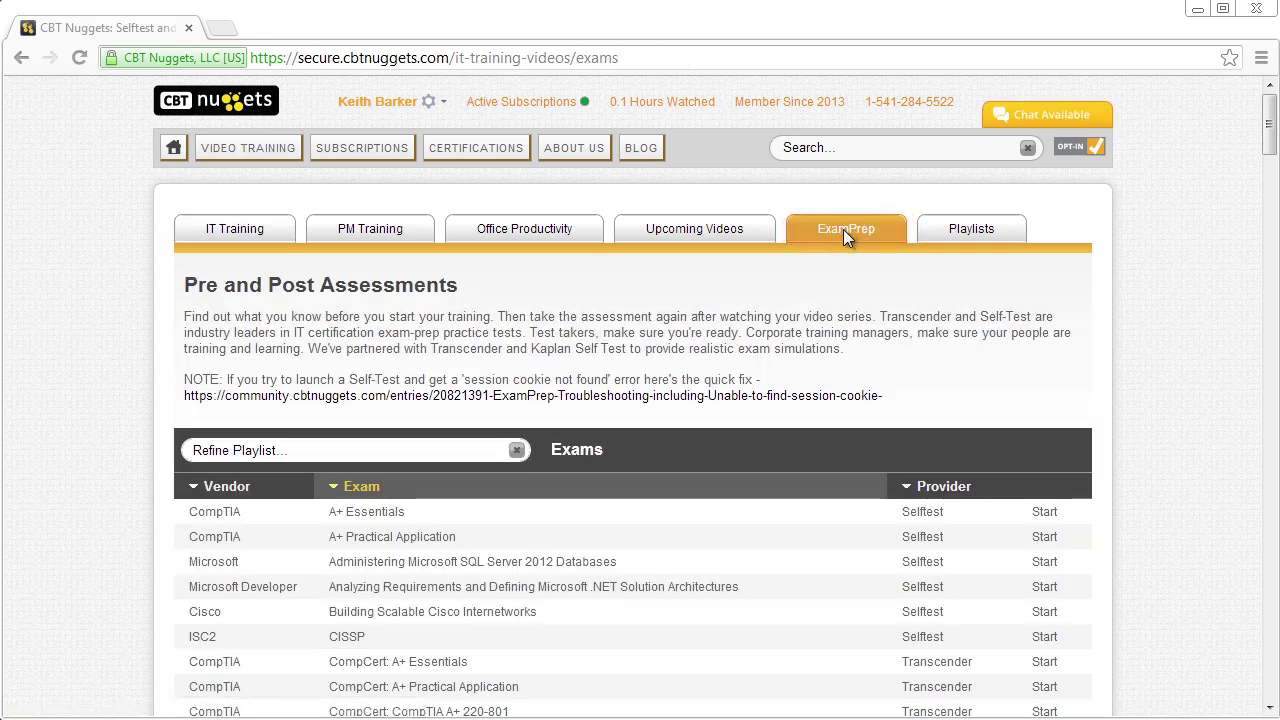
scroll(708, 530, down, 6)
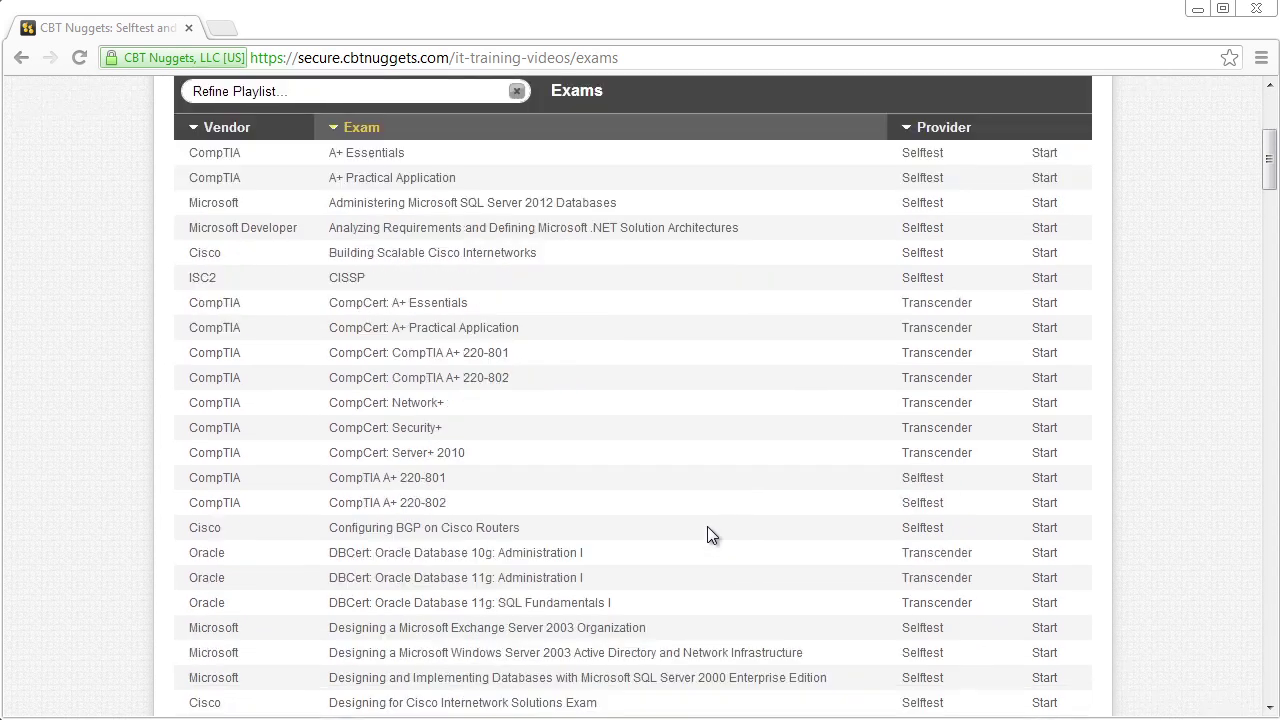
scroll(704, 514, down, 20)
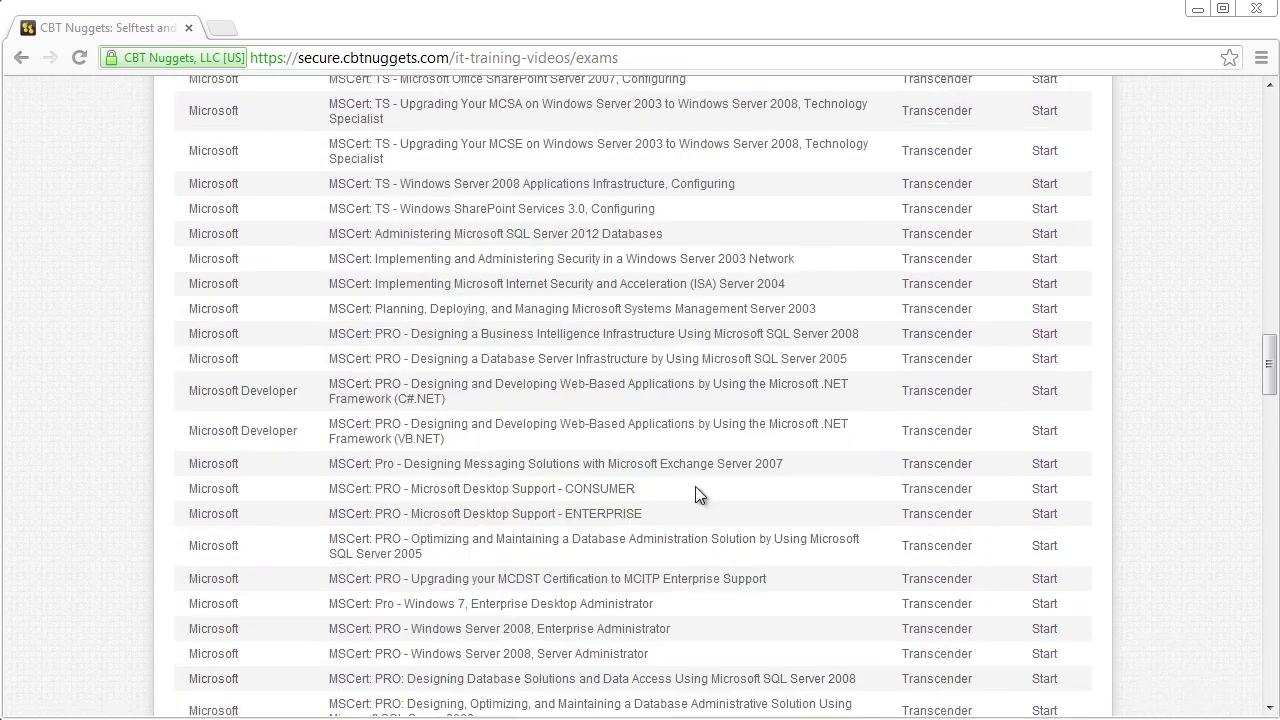
scroll(695, 486, up, 5)
scroll(695, 480, up, 20)
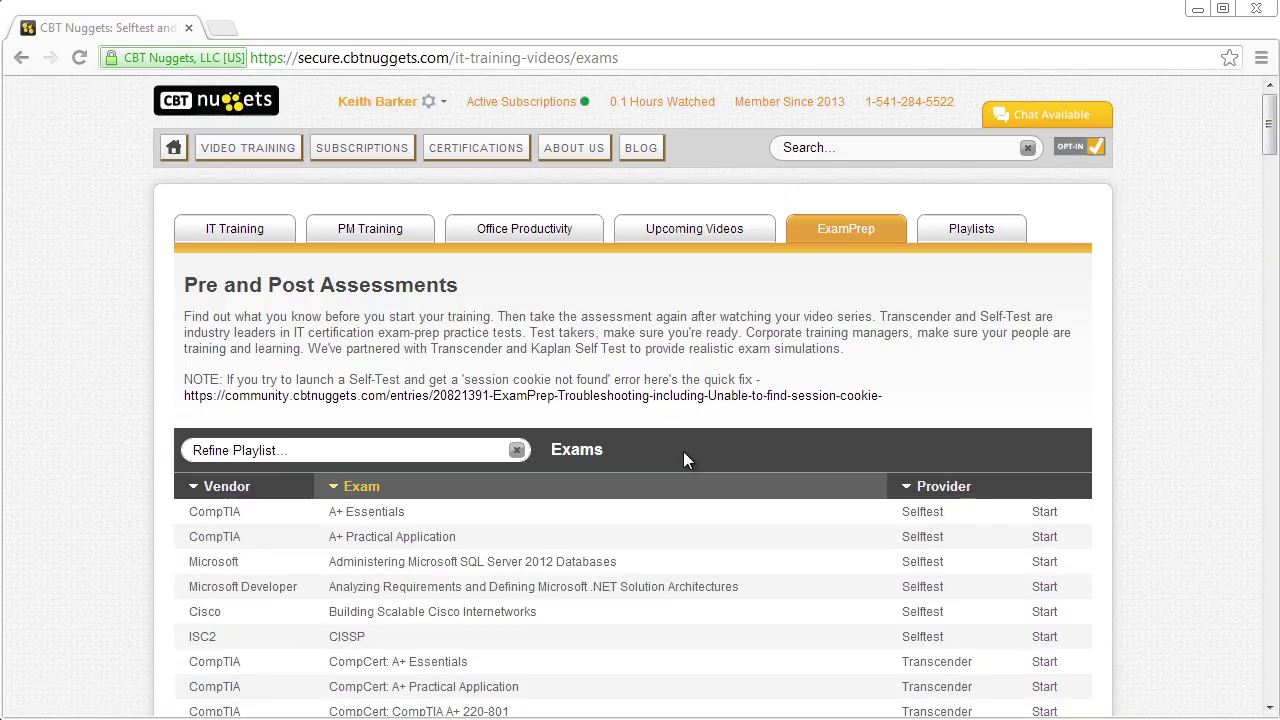
click(324, 449)
text(Network+)
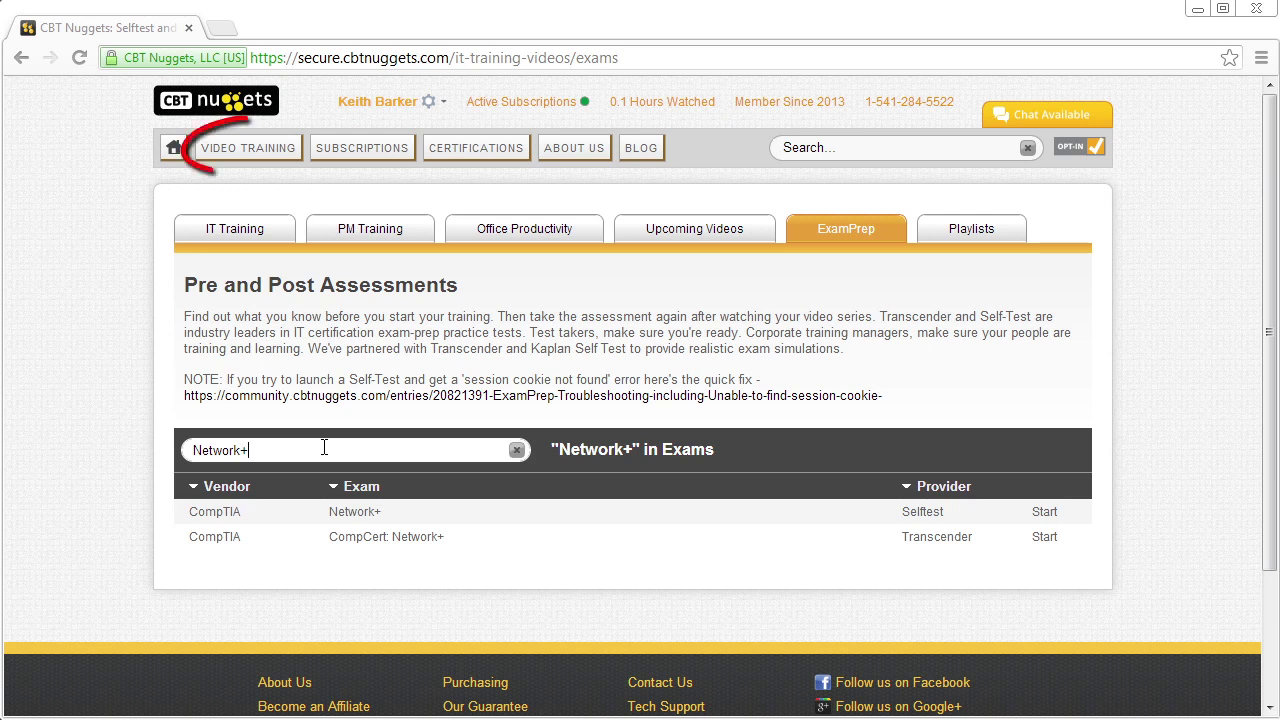
Filter the IT Training library by "network+" and open the CompTIA Network+ N10-005 video "Network Concepts 101: OSI vs TCP/IP"
click(240, 150)
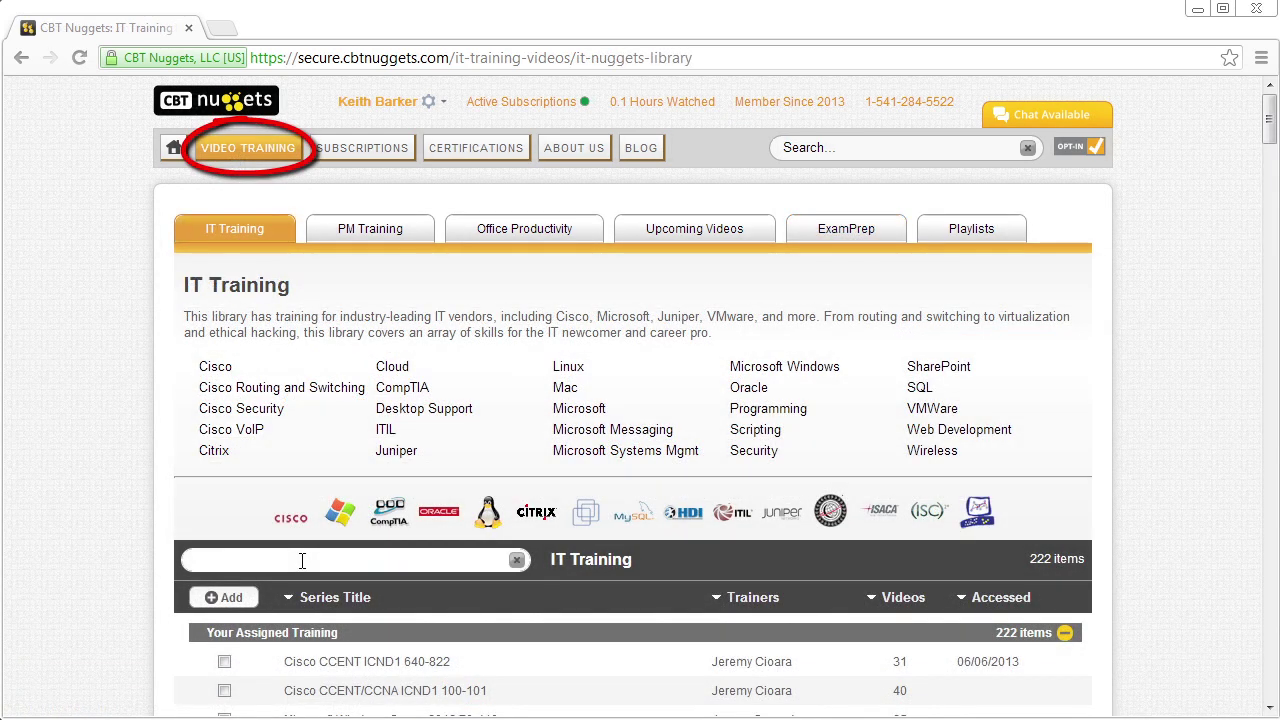
text(network+)
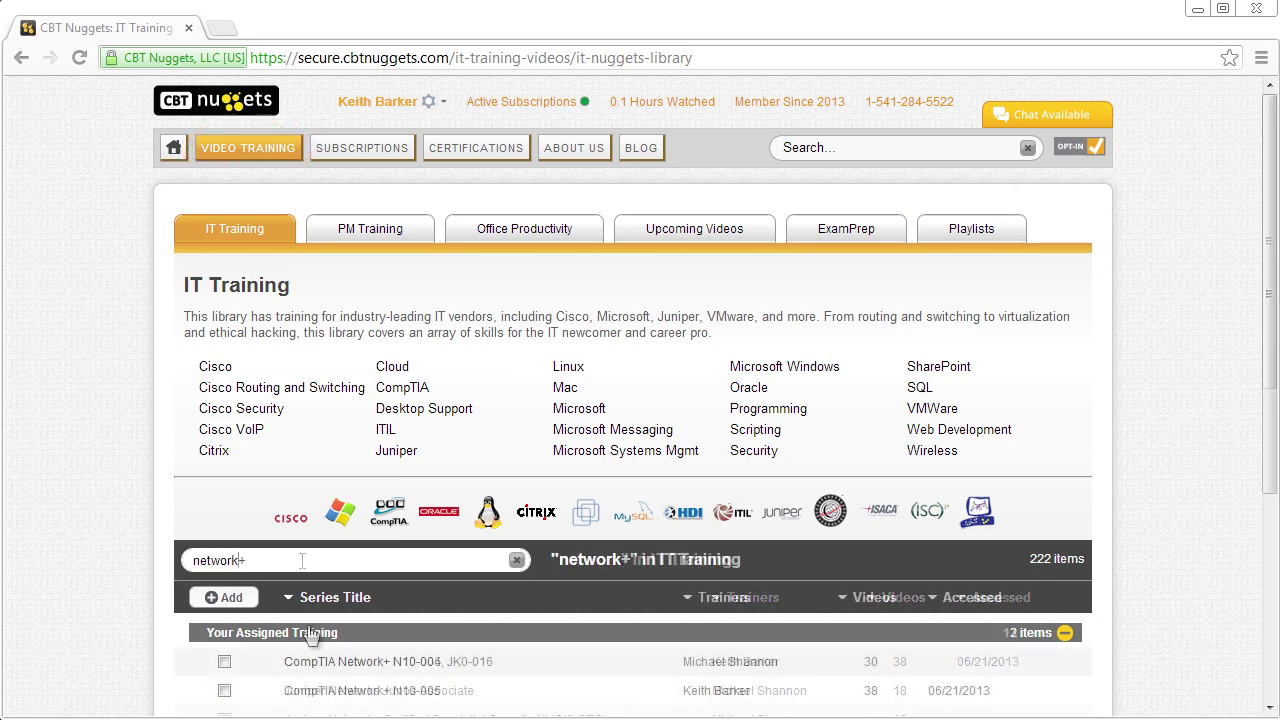
click(340, 693)
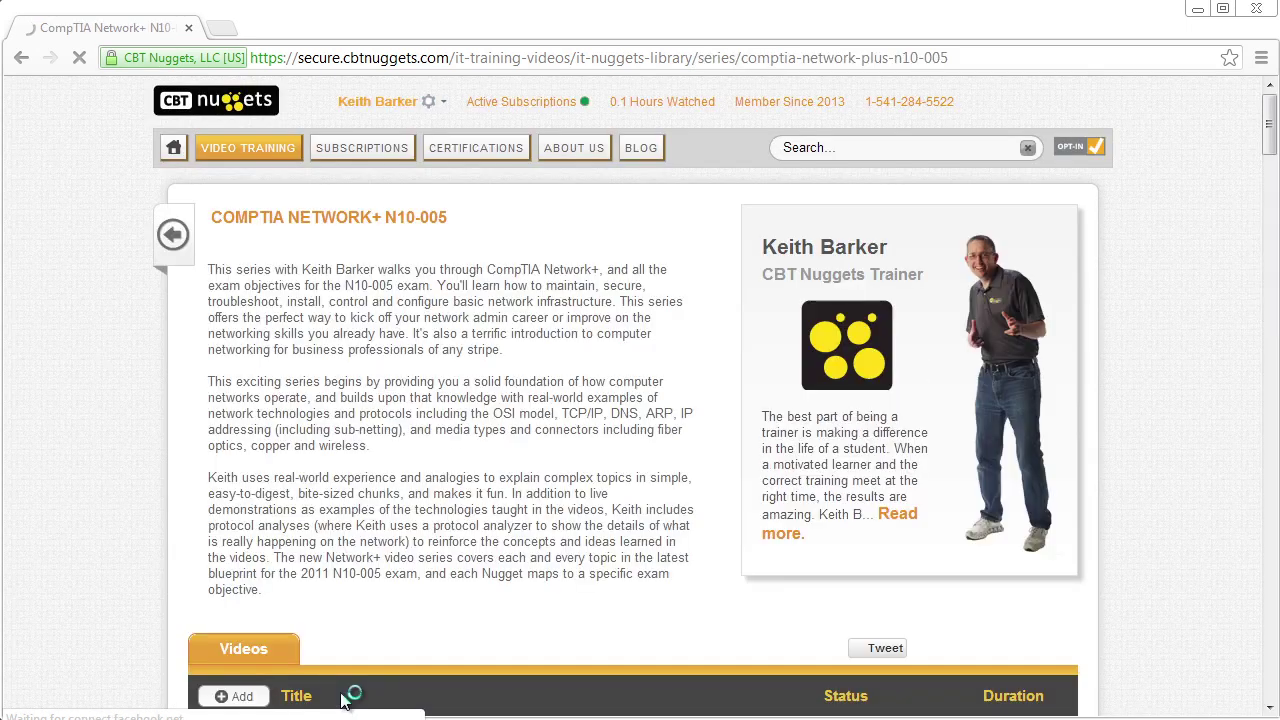
scroll(400, 650, down, 4)
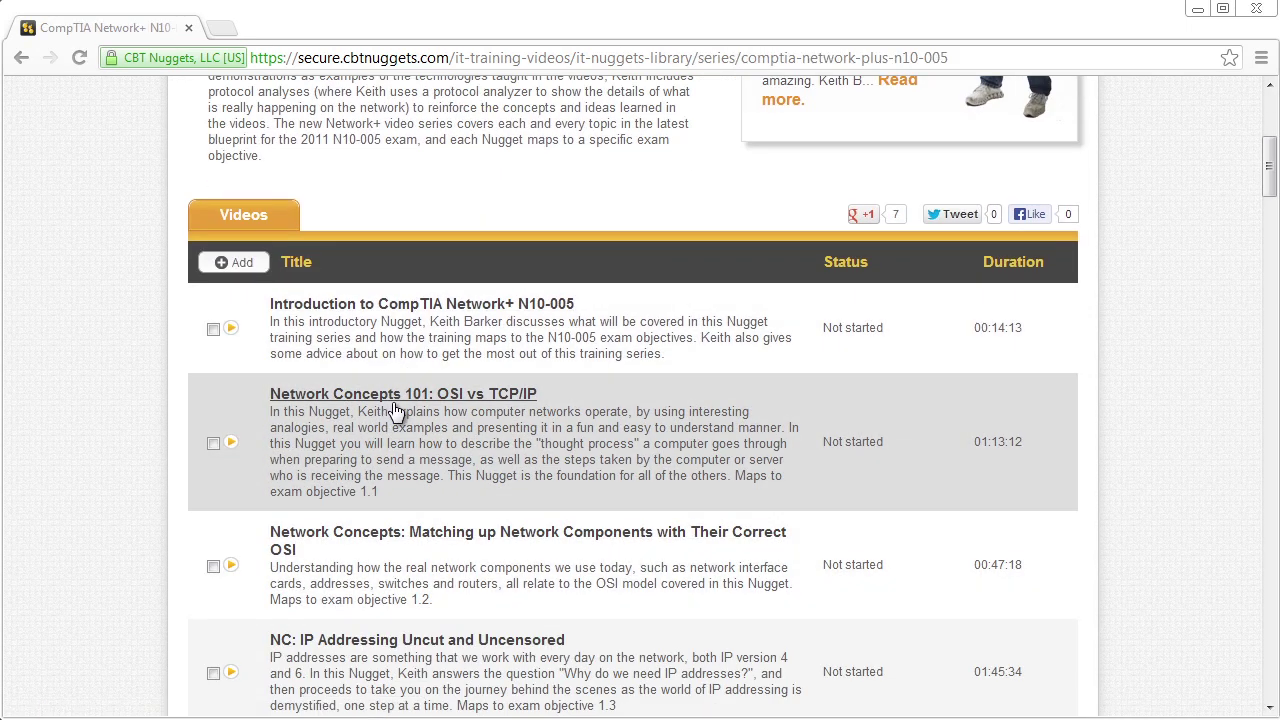
click(470, 398)
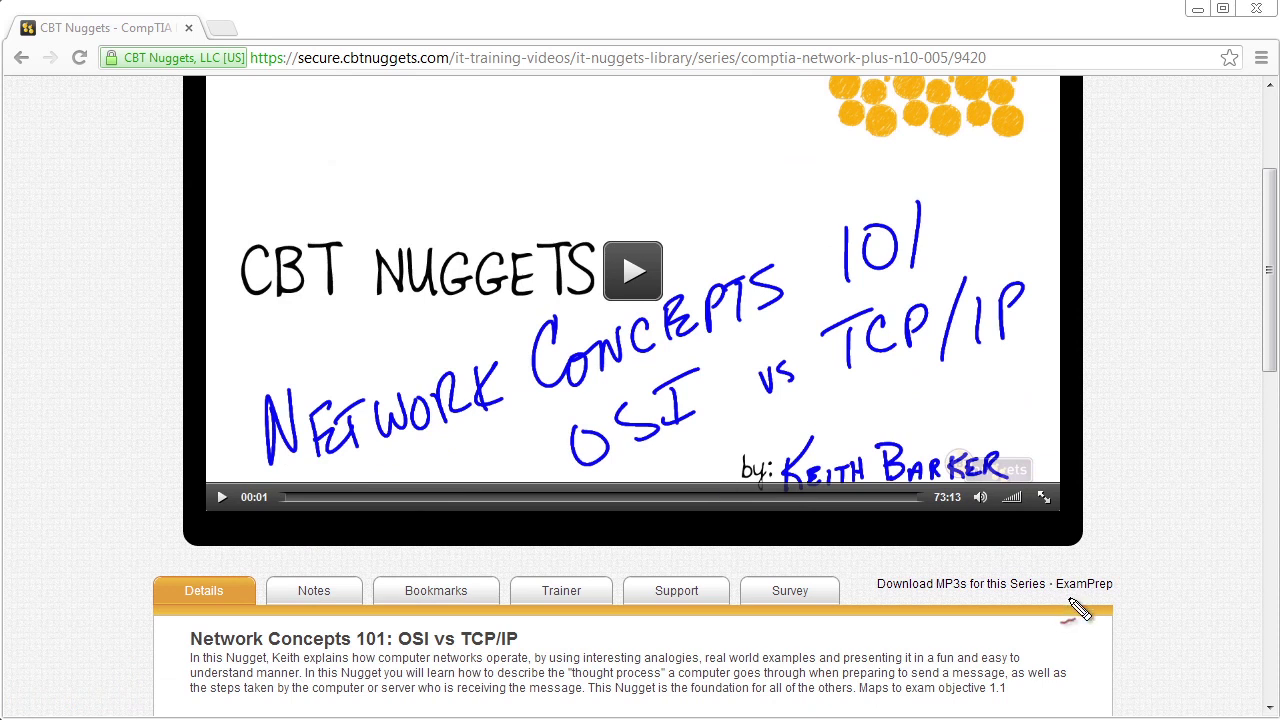
mouse_move(1078, 600)
mouse_down()
mouse_move(1050, 575)
mouse_move(1092, 602)
mouse_up()
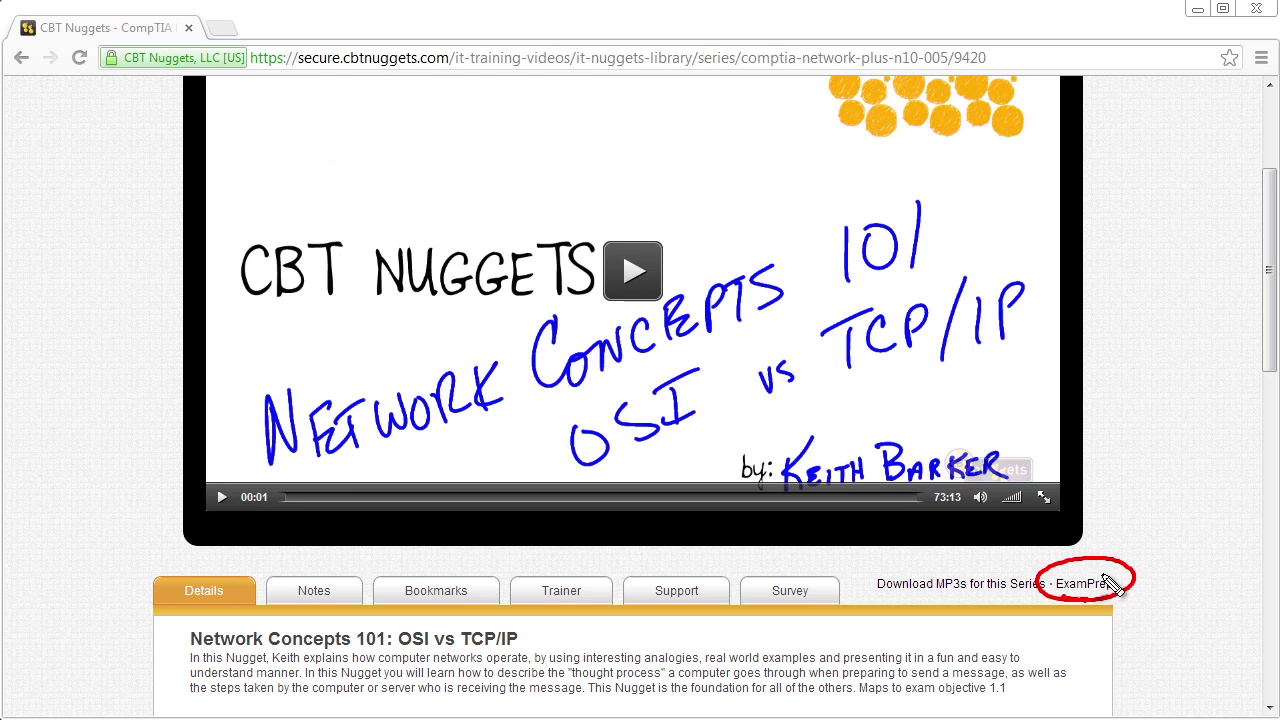
mouse_move(1115, 560)
mouse_down()
mouse_move(1170, 530)
mouse_move(1086, 451)
mouse_up()
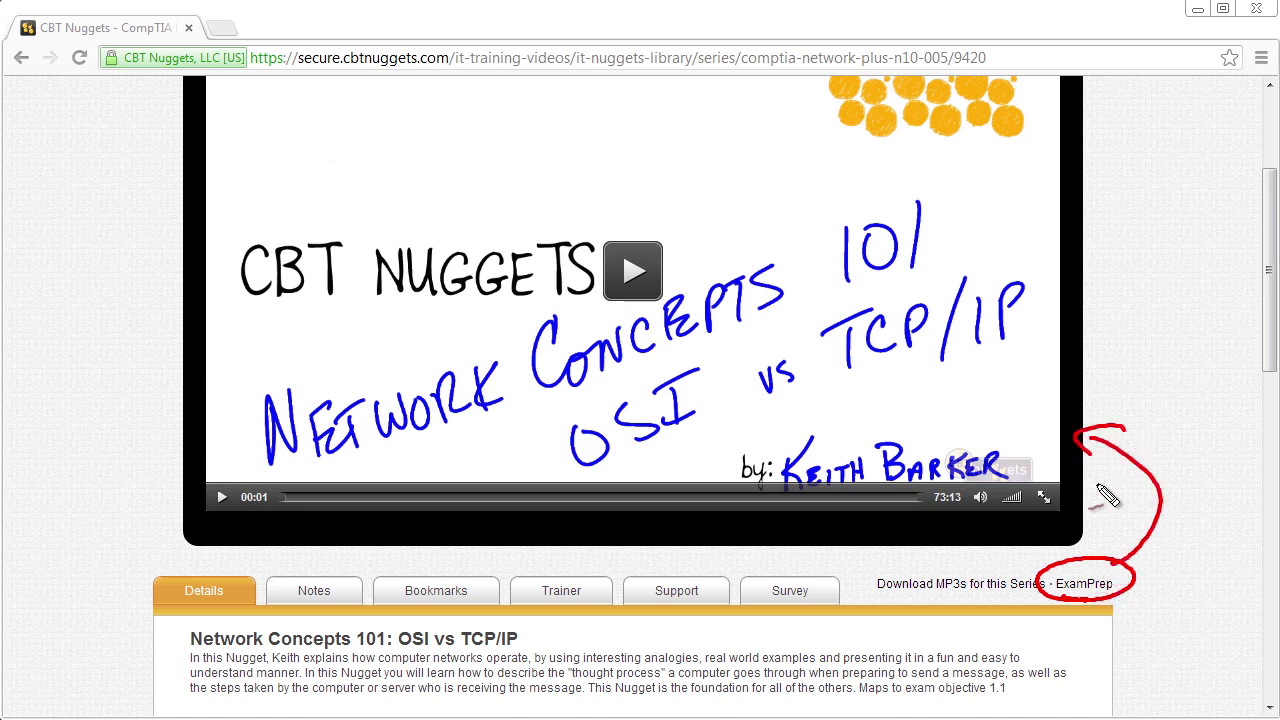
mouse_move(1200, 597)
mouse_down()
mouse_move(1120, 586)
mouse_move(1150, 596)
mouse_up()
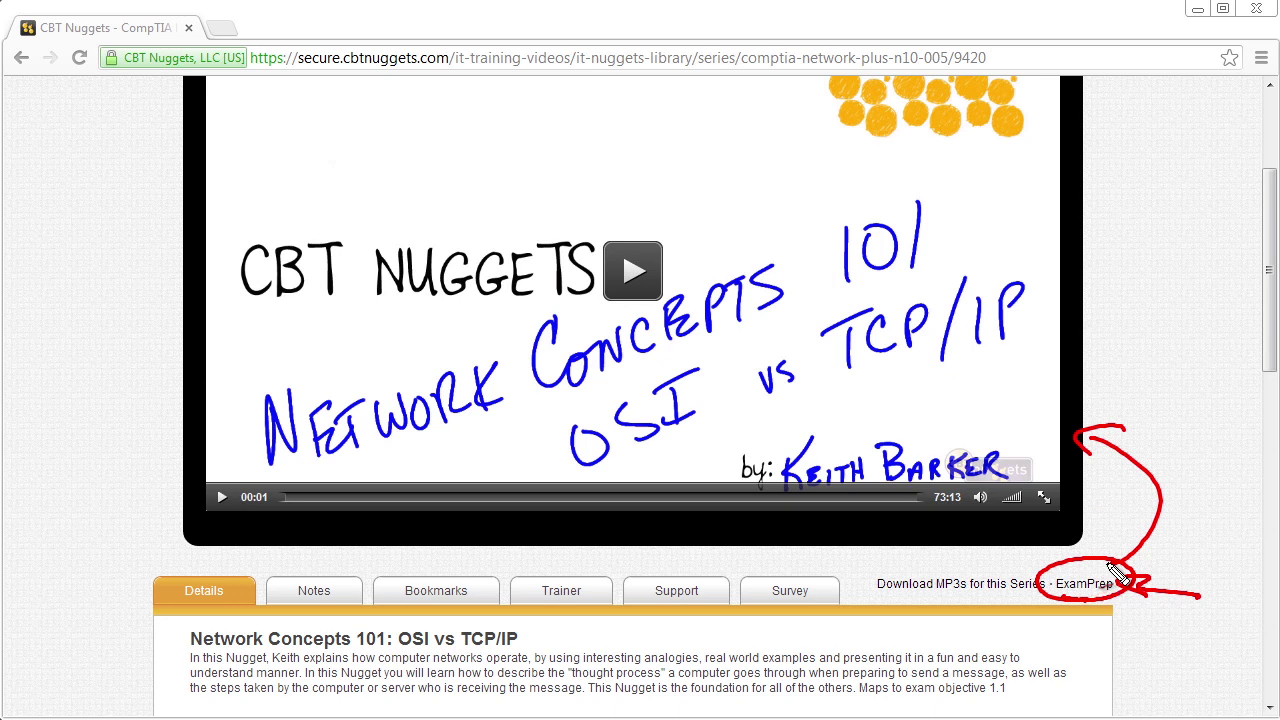
Follow the video page's ExamPrep link, filter the exams by "network+" and start Transcender's CompCert: Network+ exam
click(1108, 578)
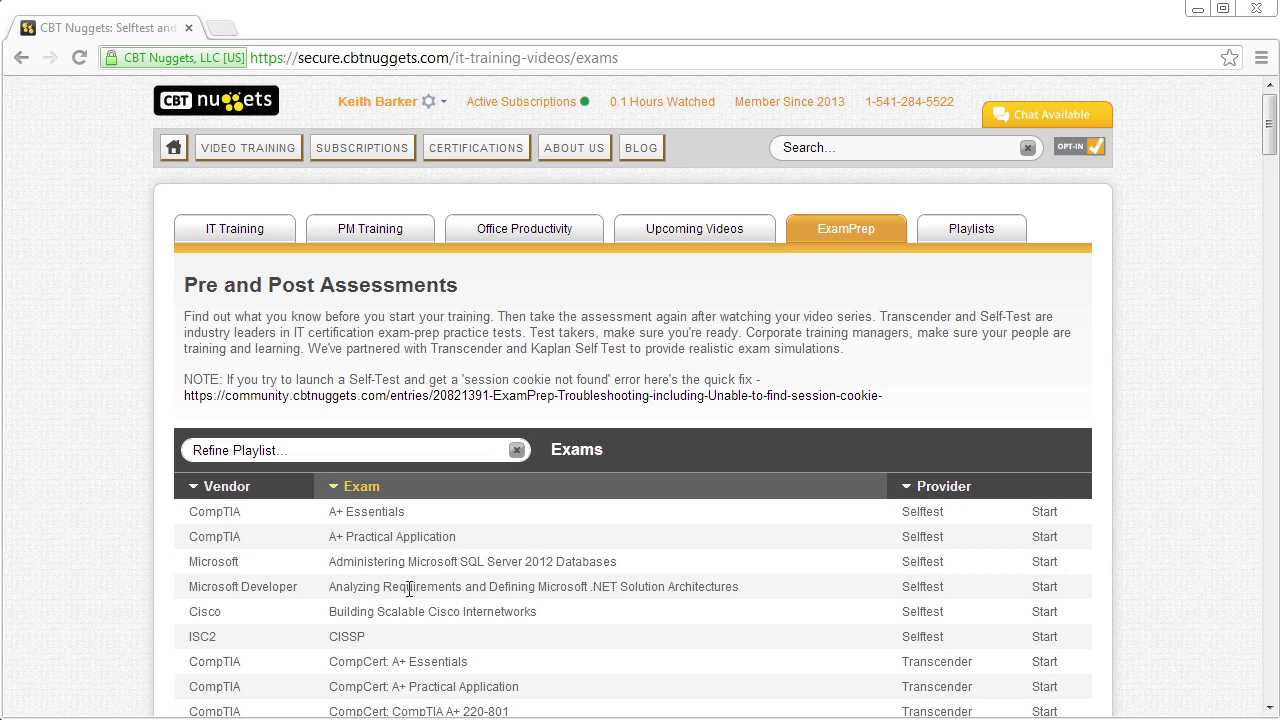
click(327, 451)
text(network+)
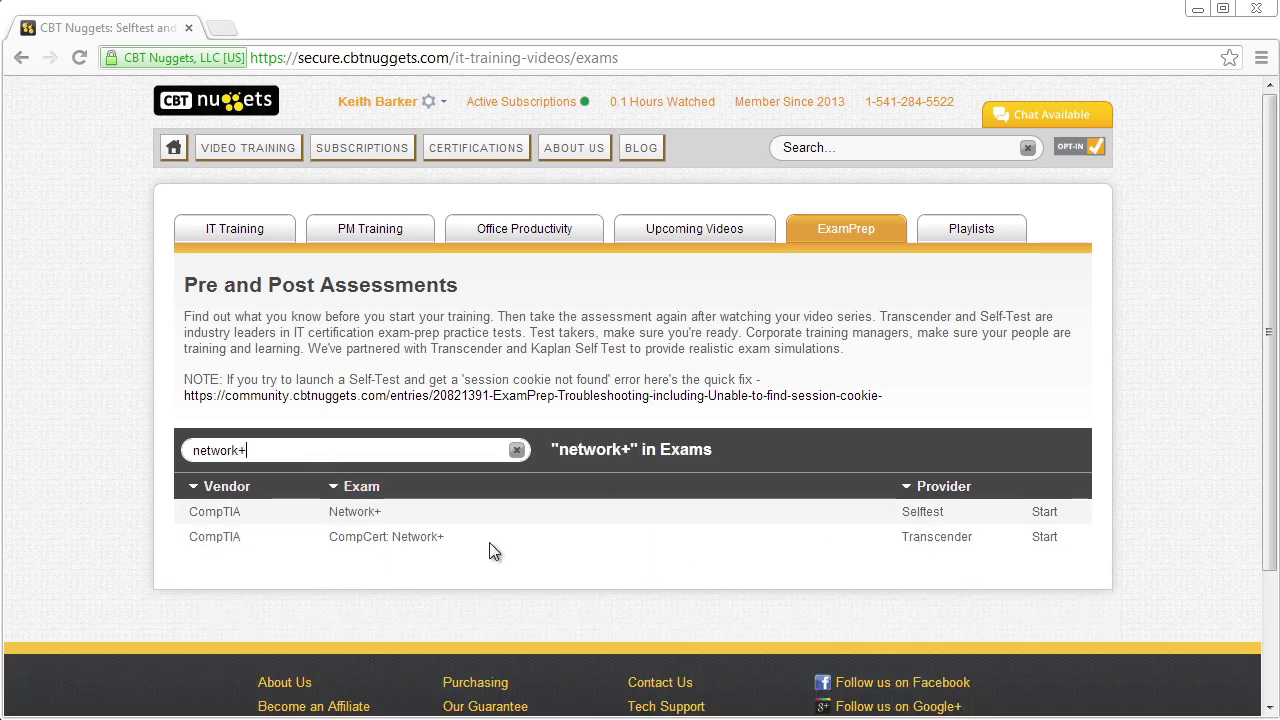
click(1044, 538)
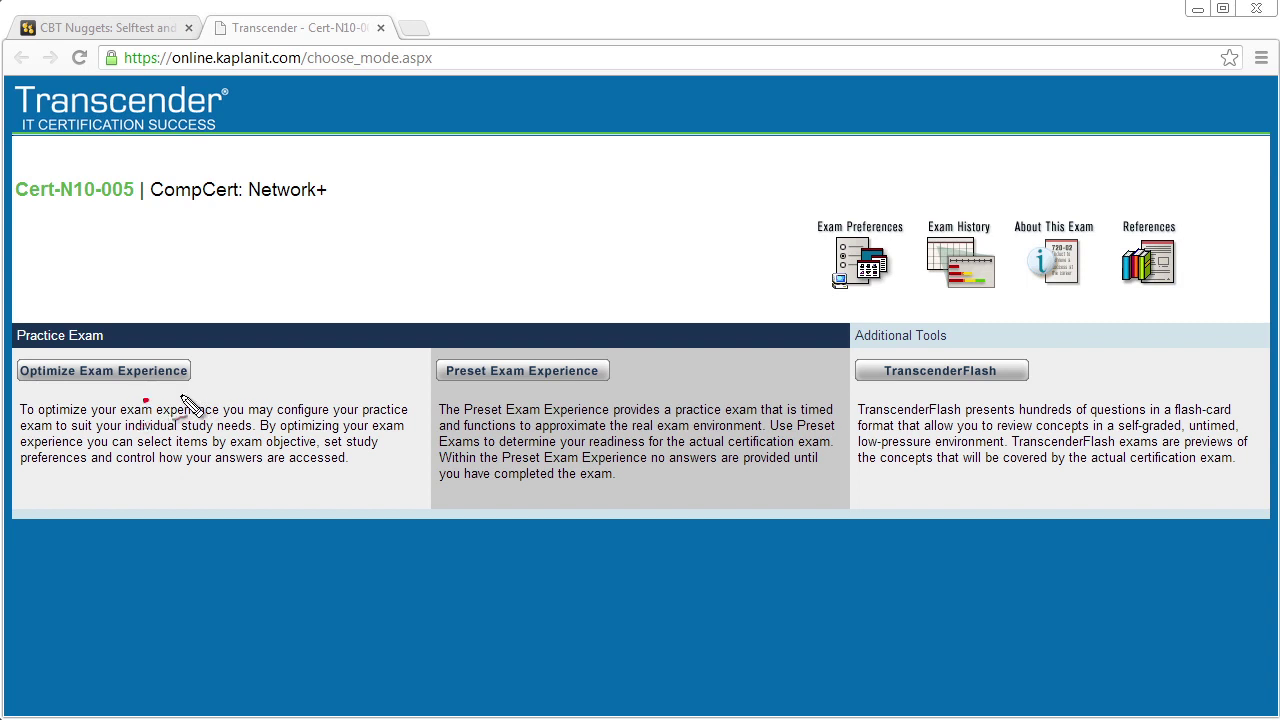
mouse_move(186, 402)
mouse_down()
mouse_move(8, 385)
mouse_move(185, 398)
mouse_up()
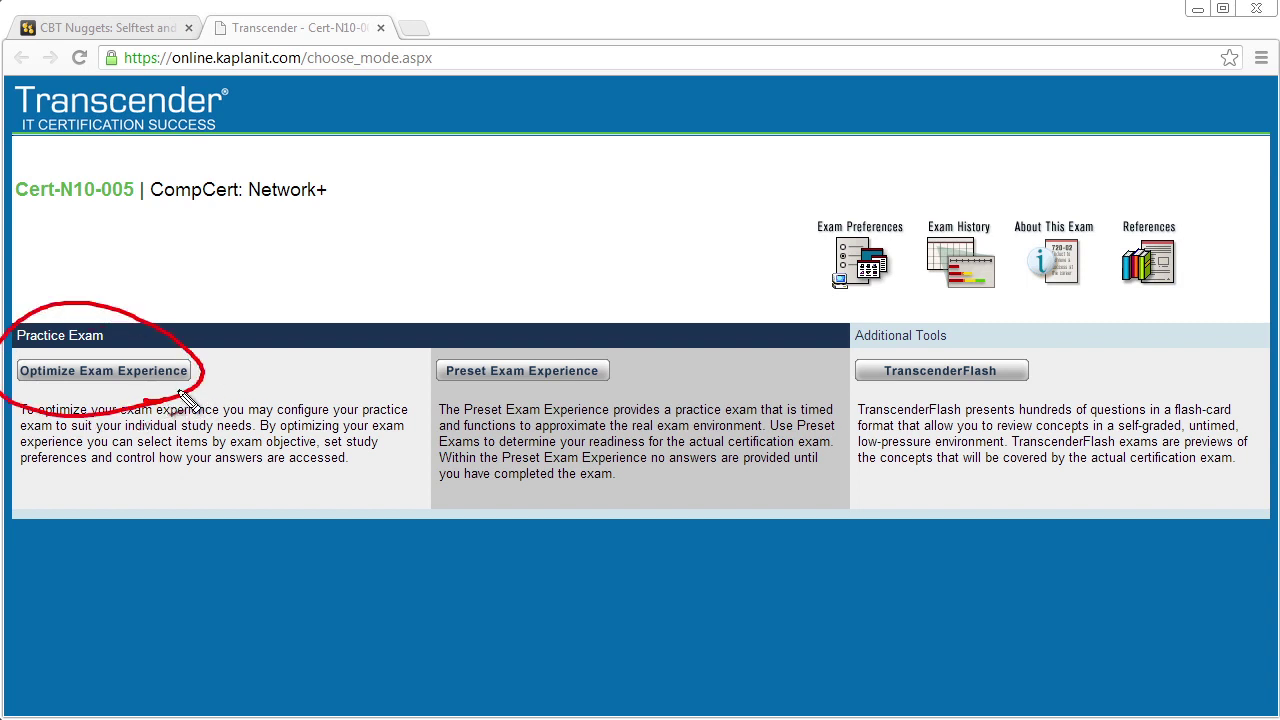
key(Escape)
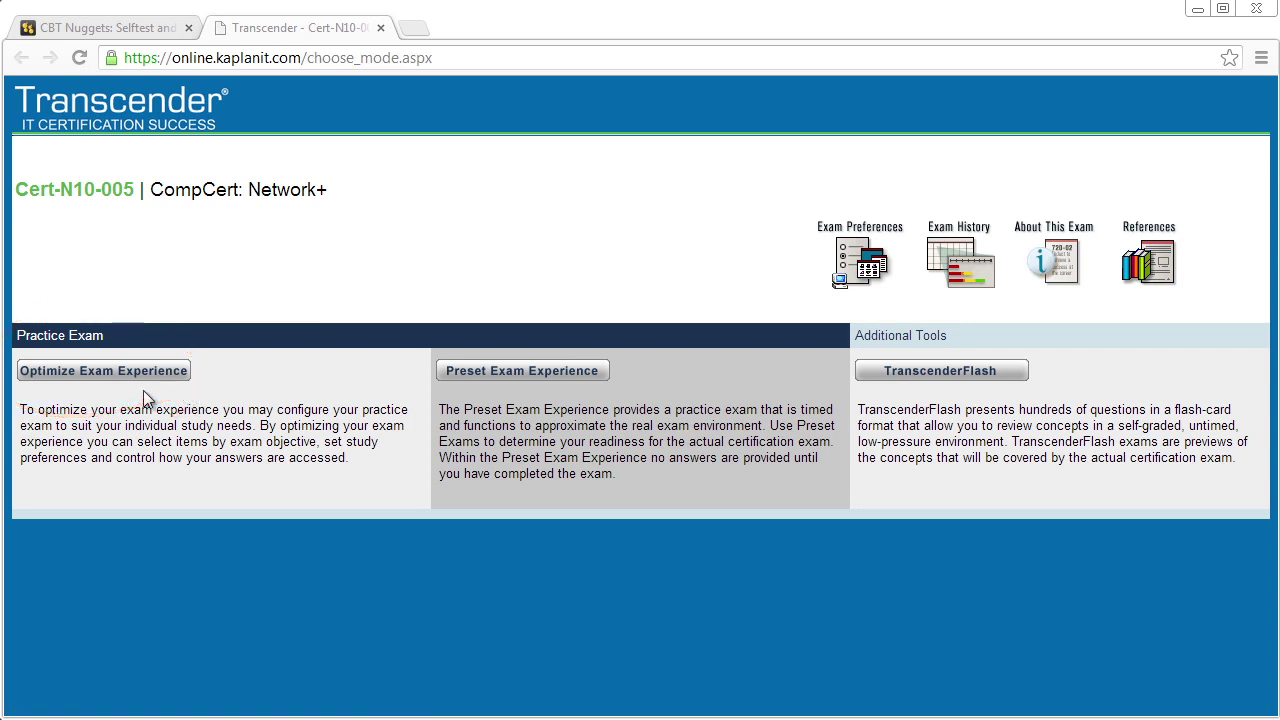
Open the Optimize Exam Experience and set the number of randomly selected items to 25
click(147, 378)
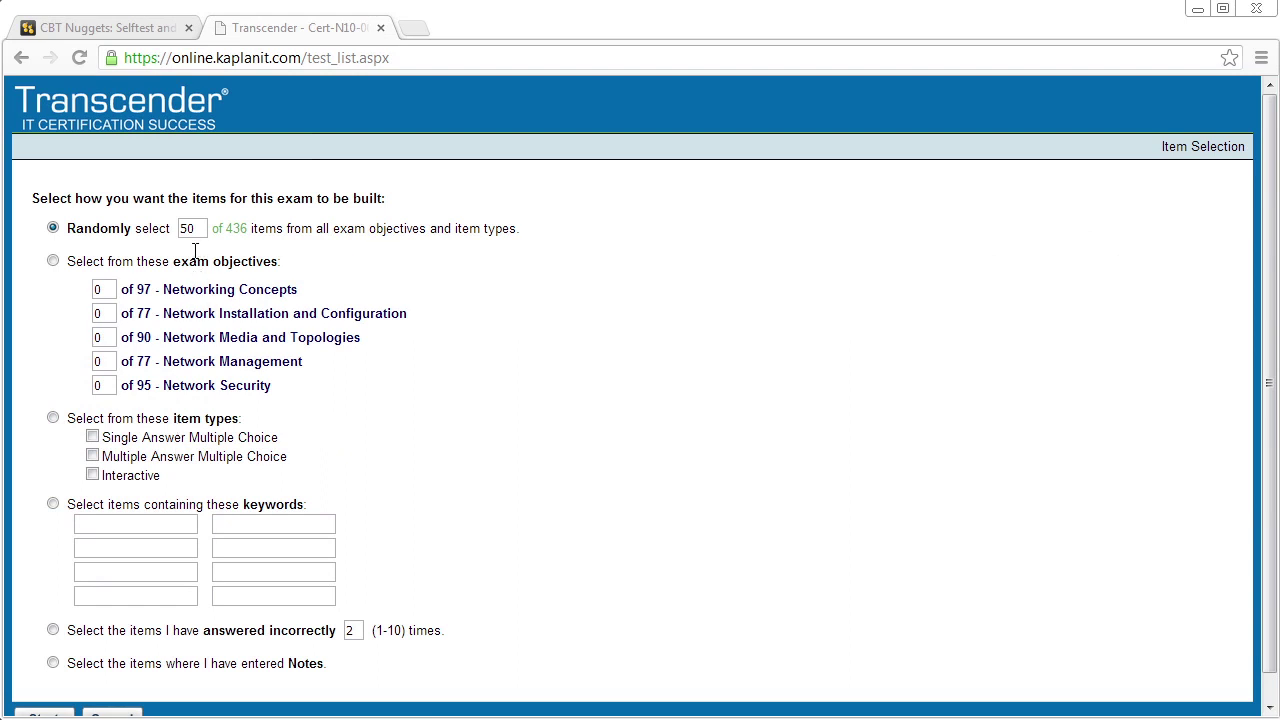
drag(193, 228, 174, 228)
text(25)
Switch the item selection to exam objectives and request 25 Network Media and Topologies items
click(53, 261)
drag(107, 341, 94, 341)
text(25)
Switch the item selection to keywords and enter "network layer" as the first keyword
click(53, 418)
click(53, 504)
click(90, 521)
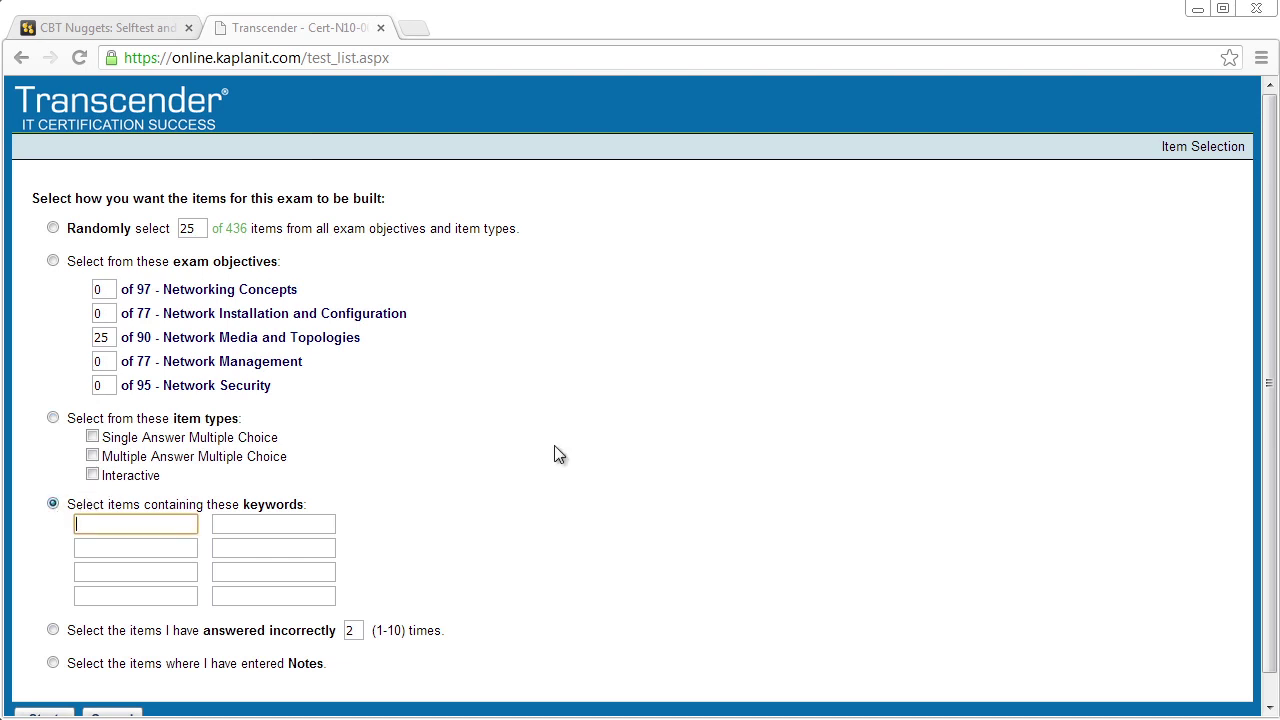
text(network layer)
Set the answered-incorrectly criterion to 8 times and switch the item selection to items with entered notes
click(53, 632)
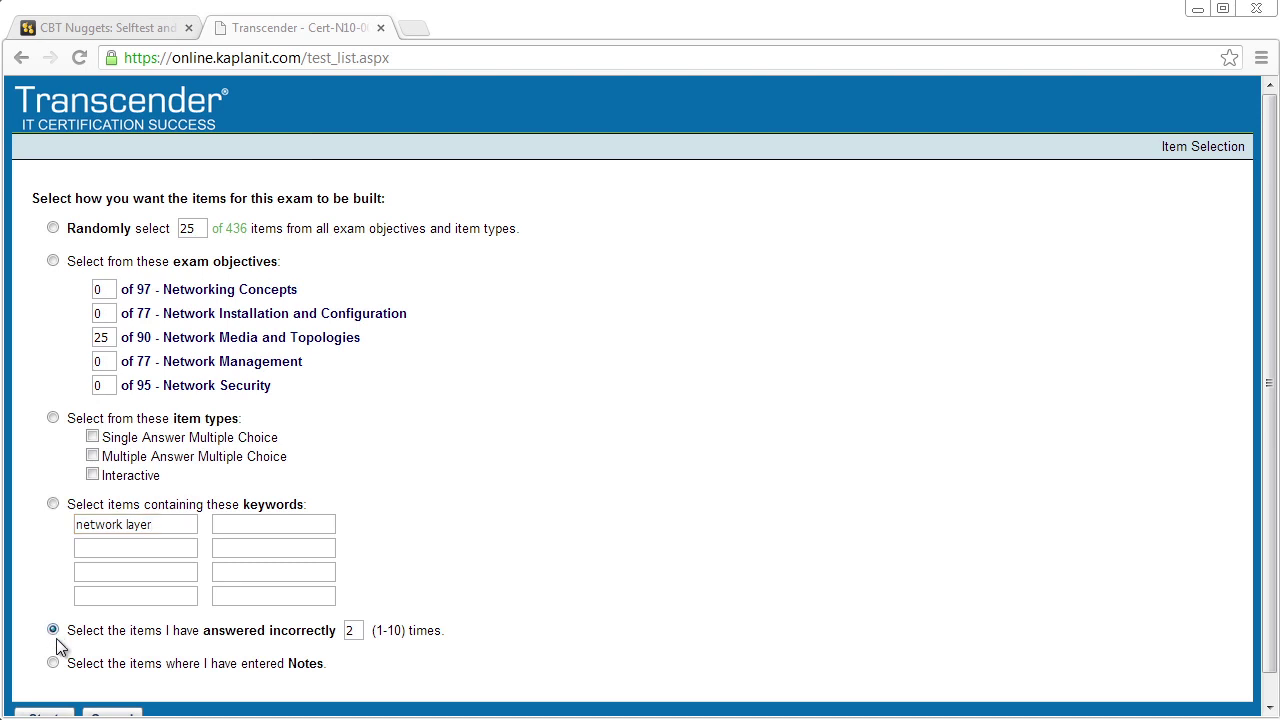
double_click(348, 631)
text(8)
click(53, 664)
scroll(240, 695, down, 1)
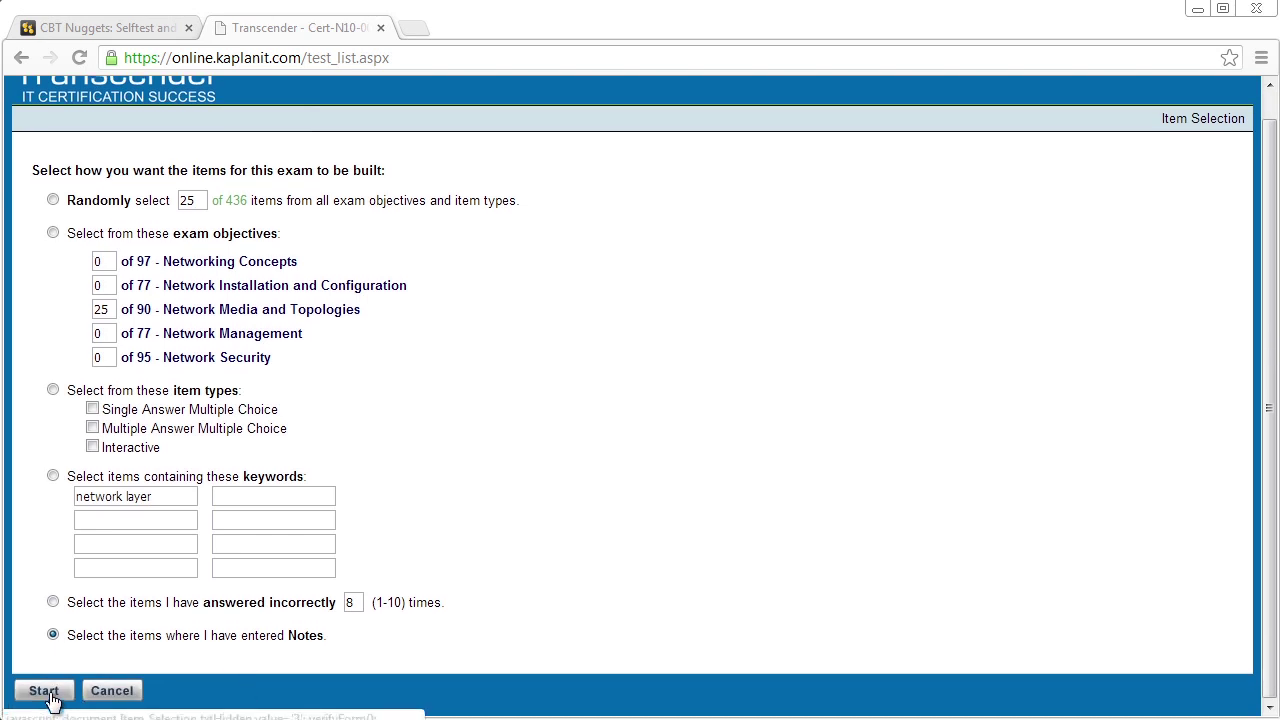
Select items by exam objectives, request 10 Networking Concepts items and start the practice exam
click(54, 233)
key(Tab)
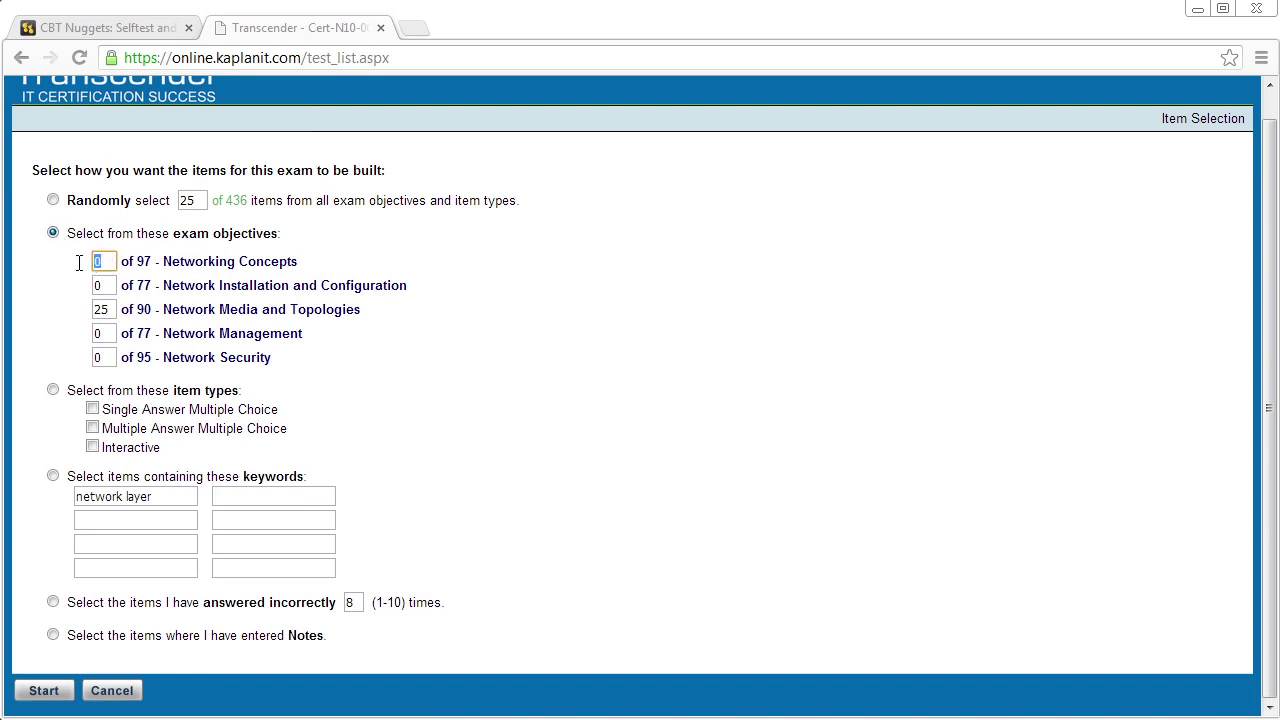
text(10)
click(45, 691)
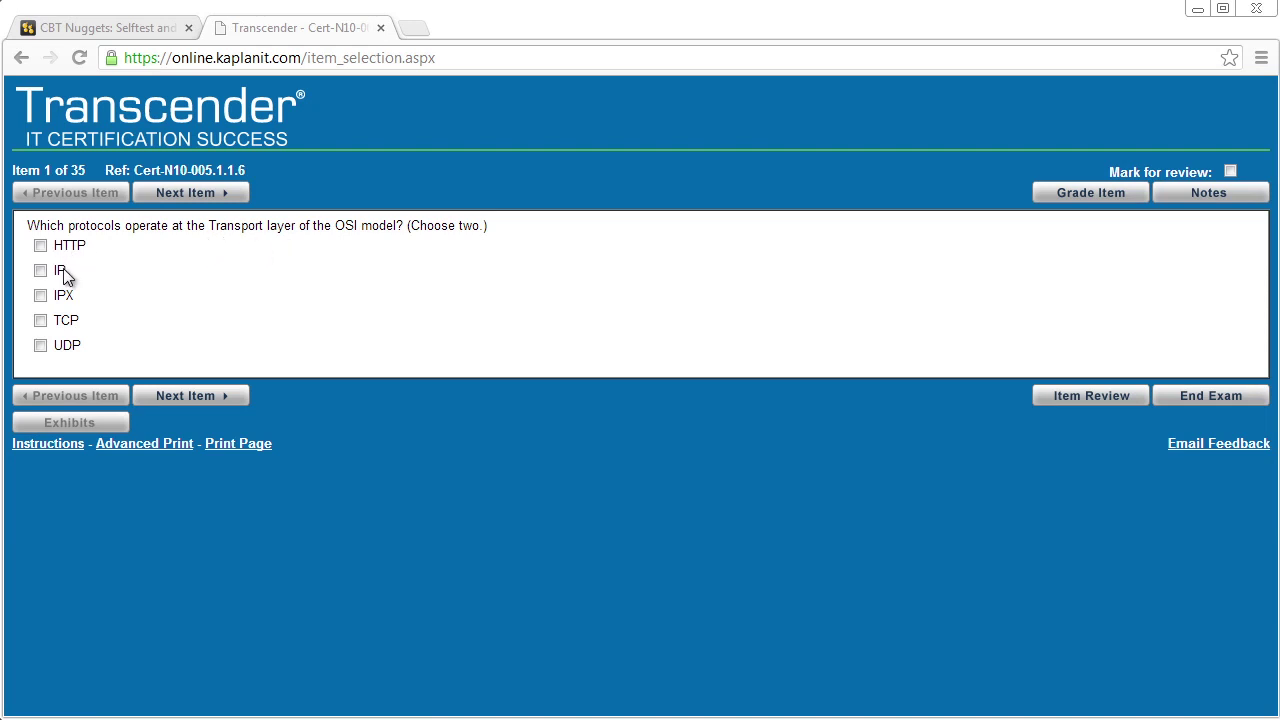
Answer the Transport layer question with TCP and UDP, grade it with its explanation, and advance to the second item
click(42, 322)
click(41, 346)
click(1096, 195)
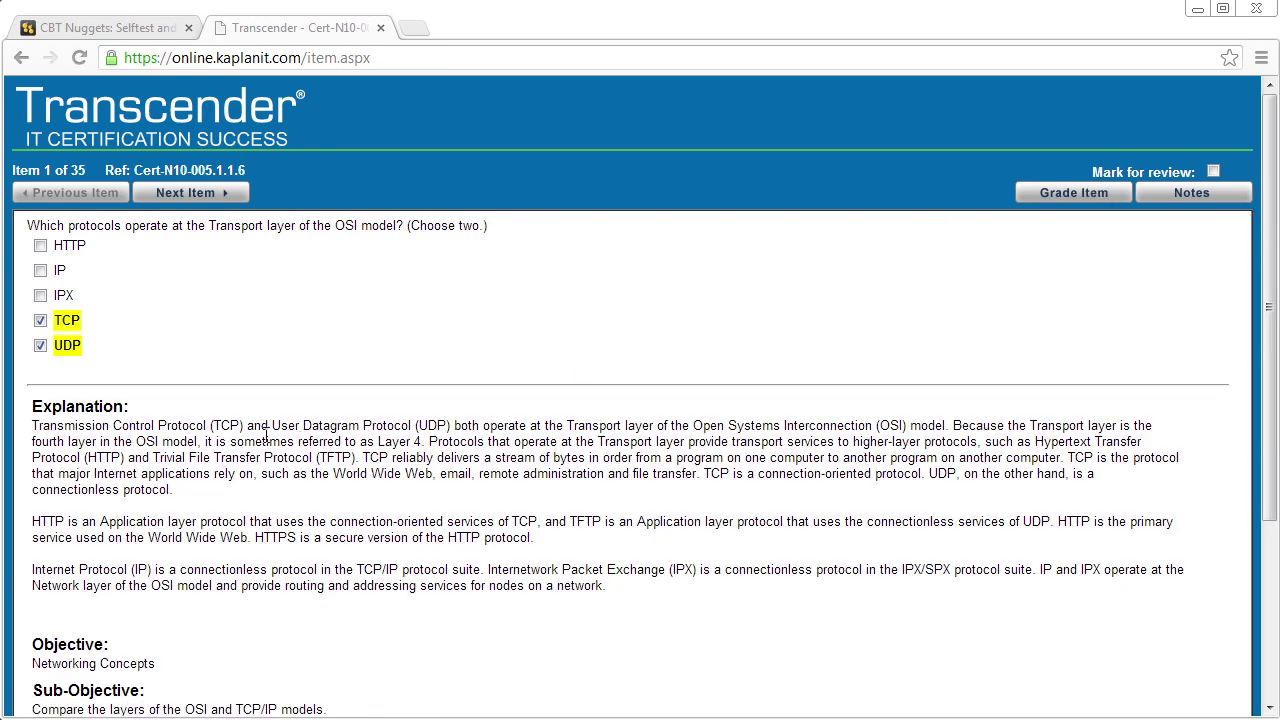
scroll(251, 523, down, 1)
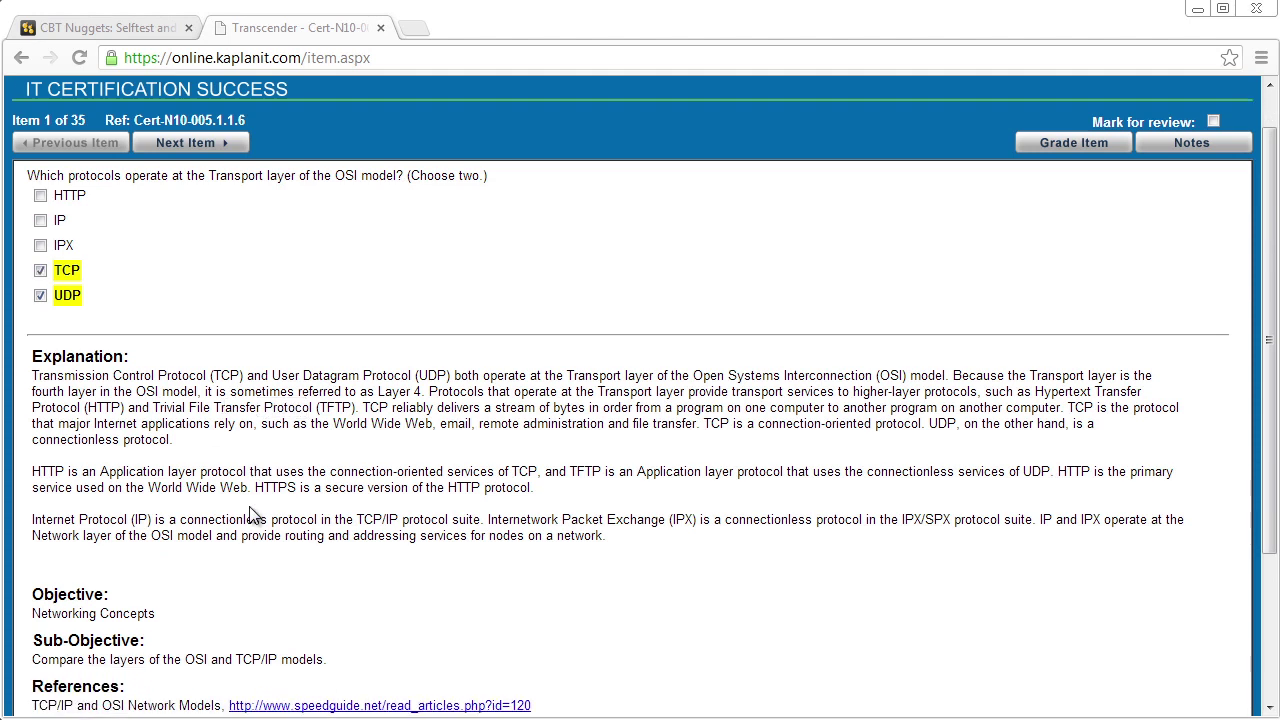
scroll(251, 523, up, 1)
click(216, 194)
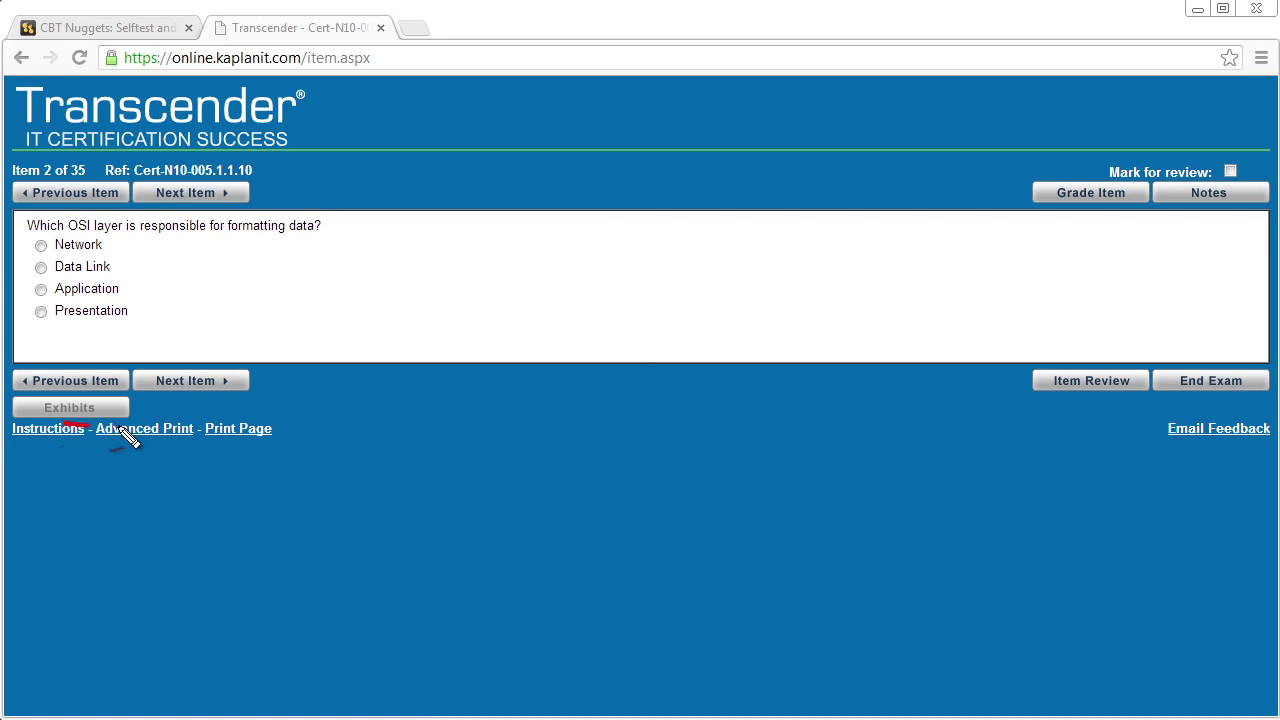
mouse_move(115, 440)
mouse_down()
mouse_move(46, 429)
mouse_move(100, 440)
mouse_up()
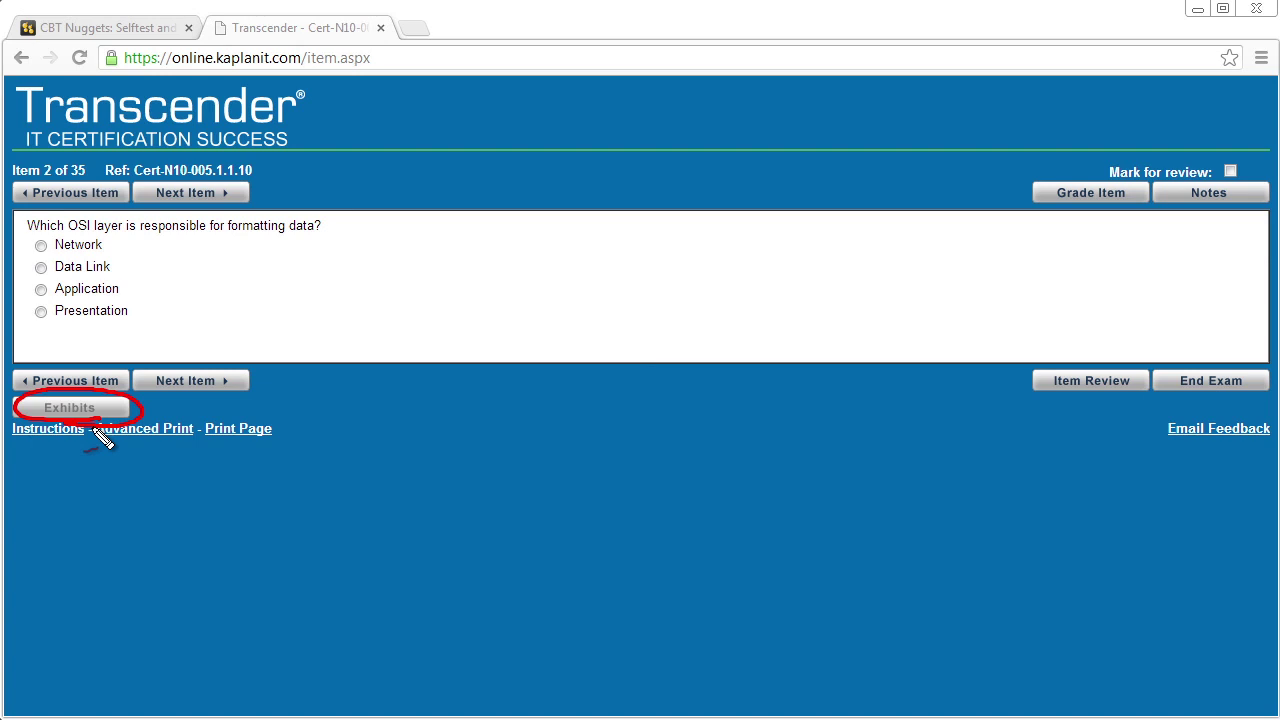
key(Escape)
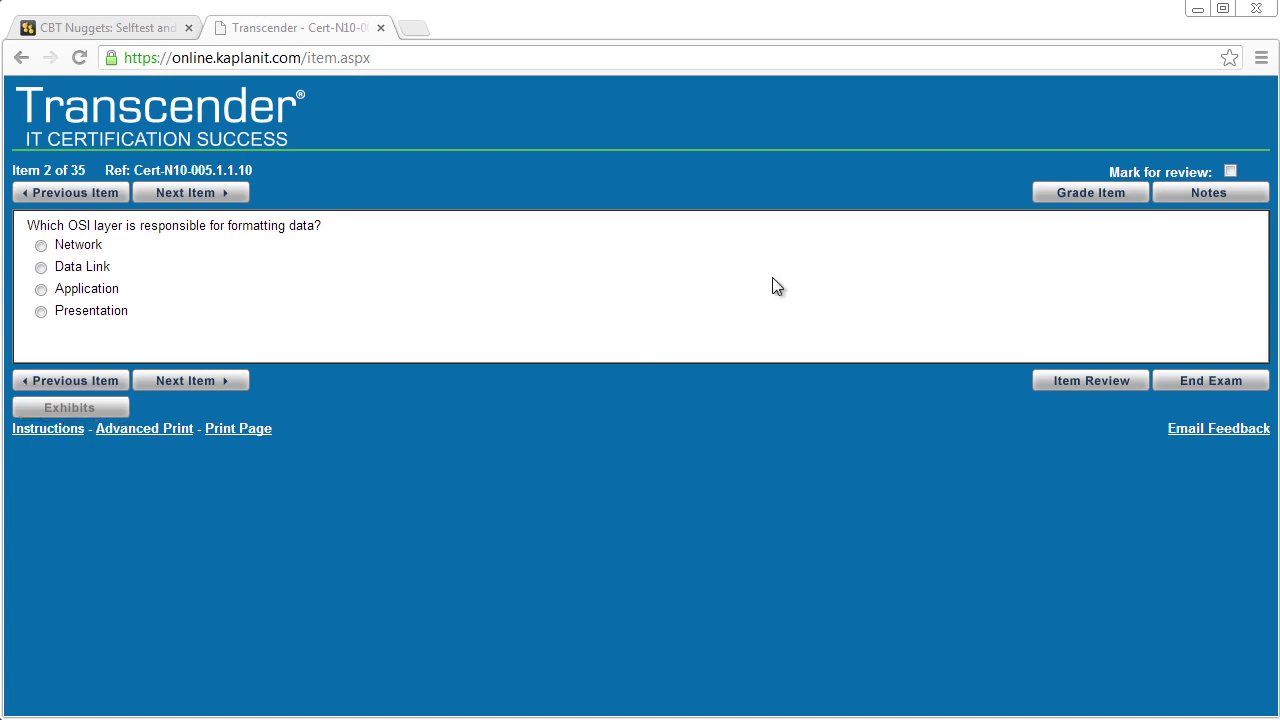
End the practice exam and exit from its score report to the exam mode selection
click(1214, 388)
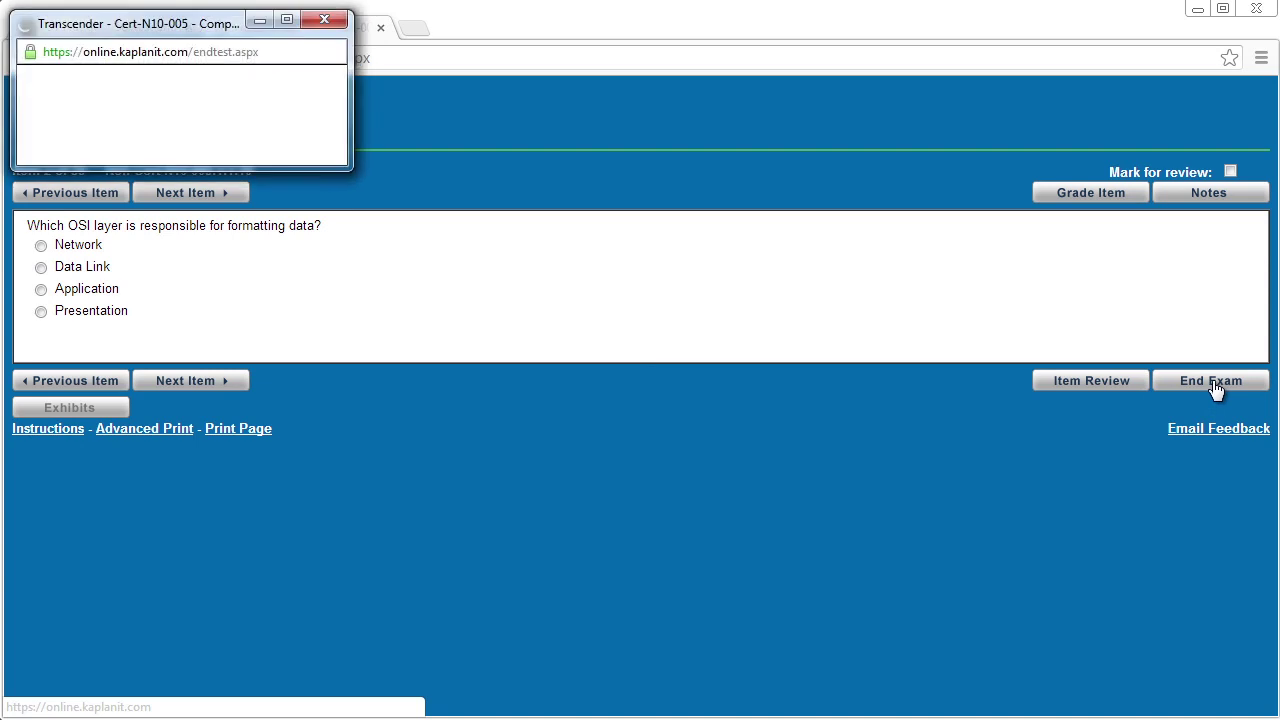
click(155, 124)
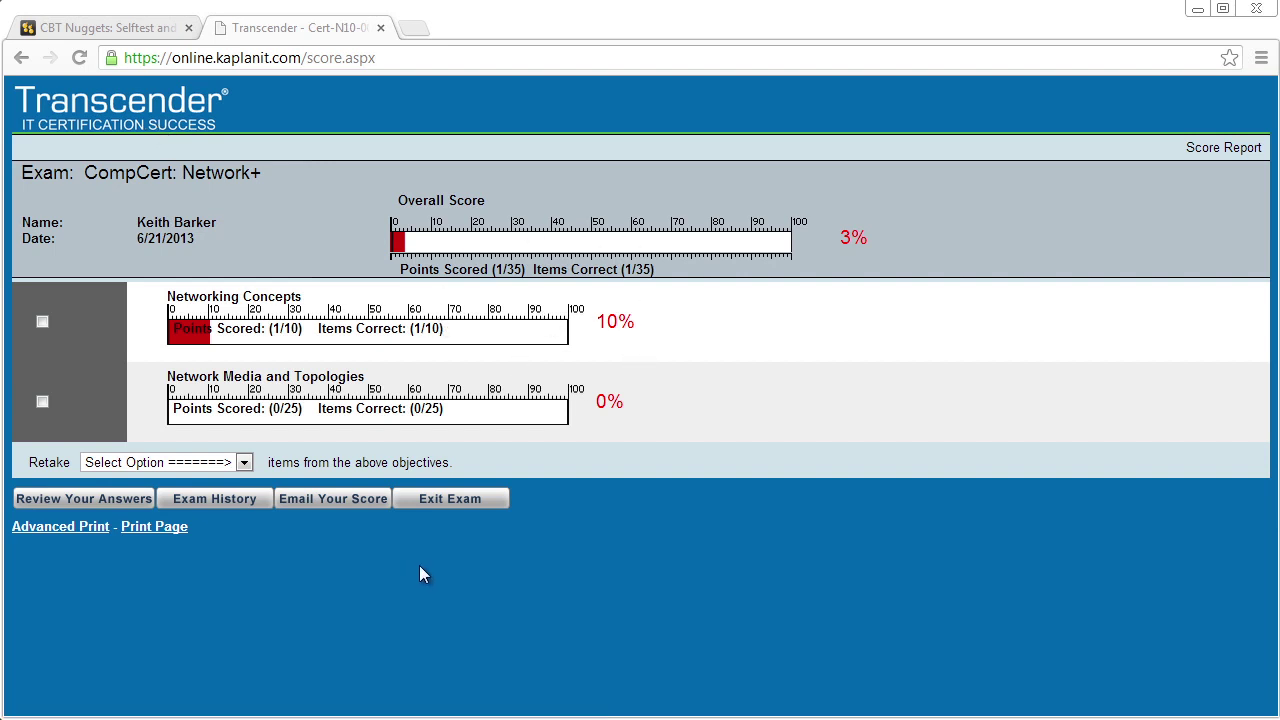
click(476, 498)
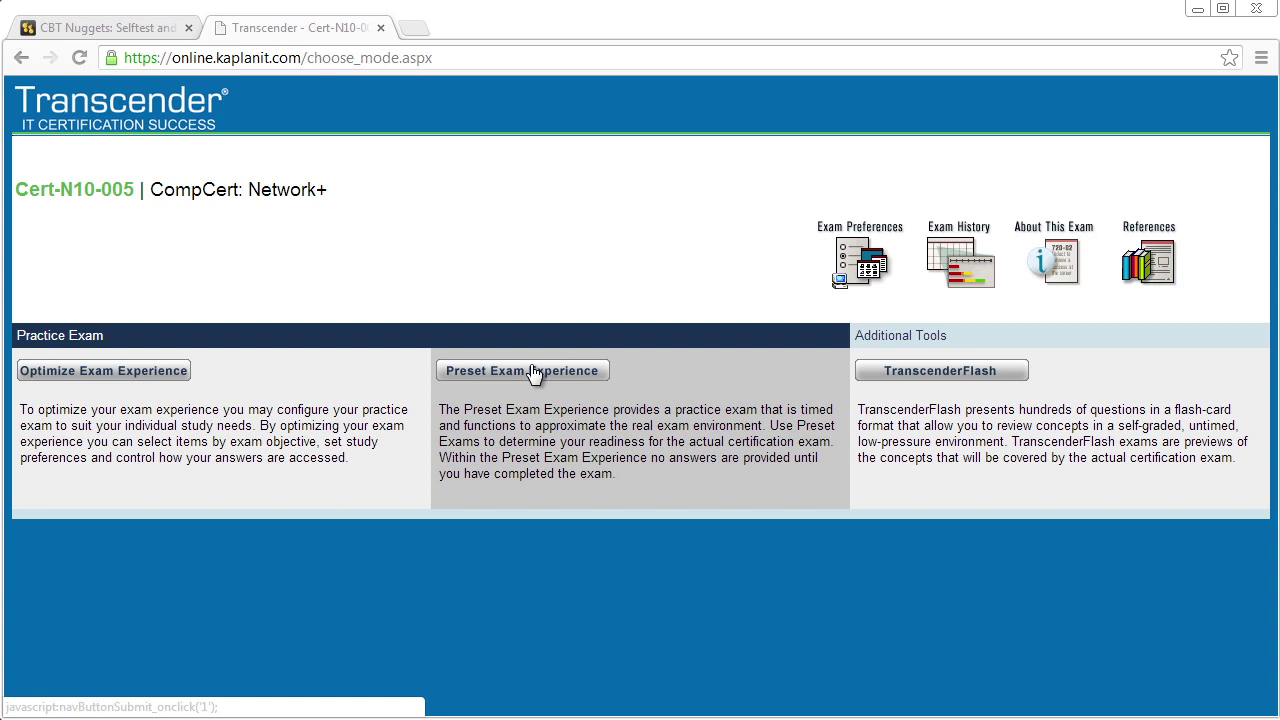
Open the Preset Exam Experience for CompCert: Network+
click(532, 375)
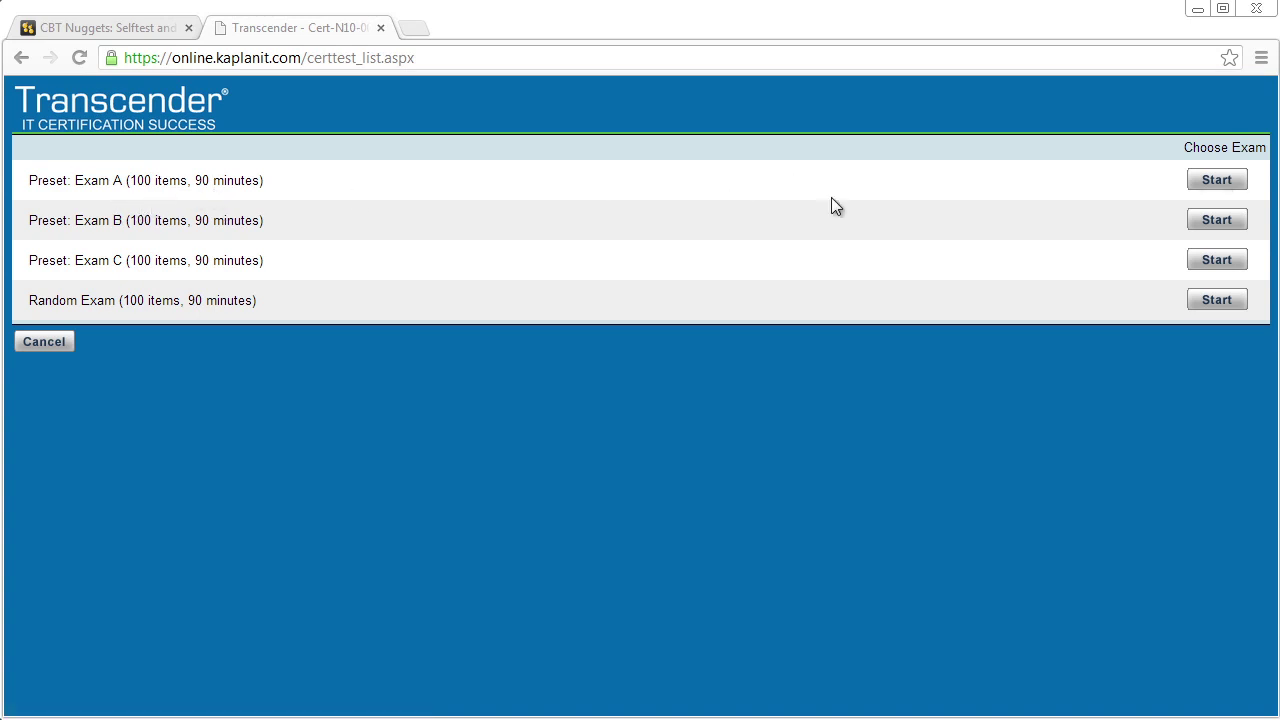
Start preset Exam A, answer the Data Link layer question with frame sequencing and frame error checking, and advance to the second item
click(1216, 181)
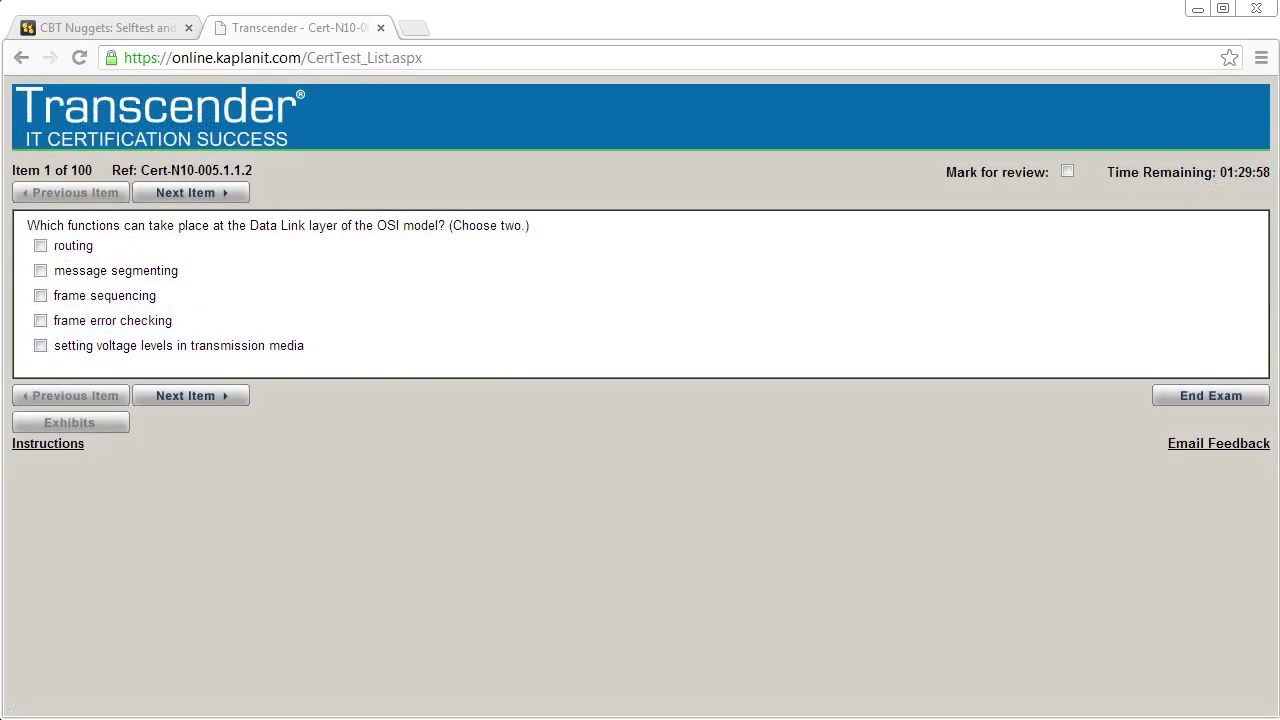
mouse_move(1045, 340)
mouse_down()
mouse_move(1074, 306)
mouse_move(1277, 210)
mouse_up()
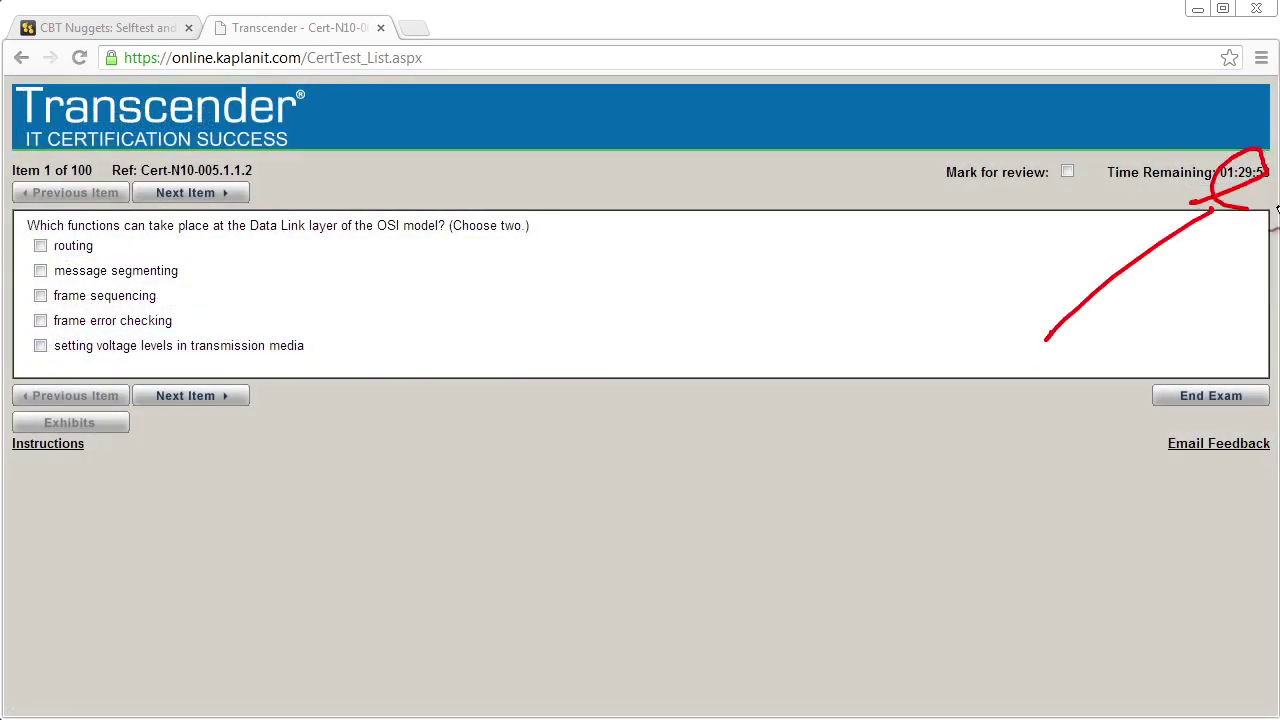
key(Escape)
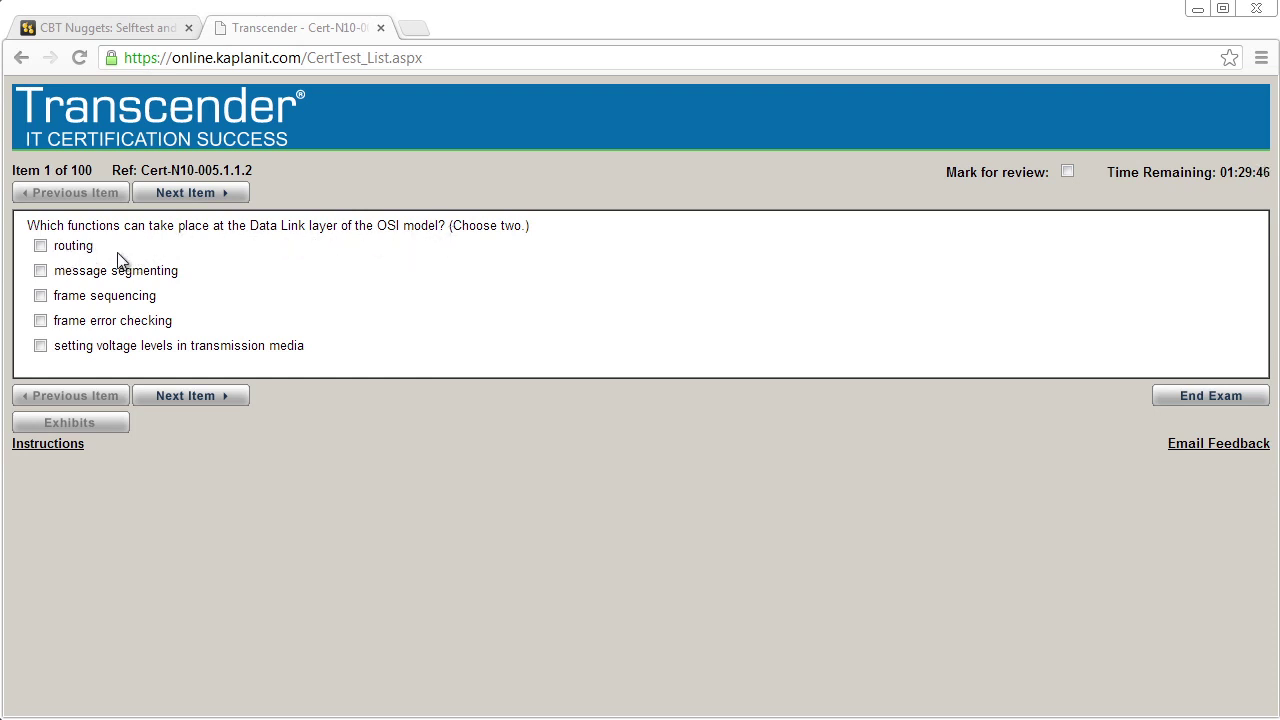
click(41, 297)
click(40, 321)
click(186, 396)
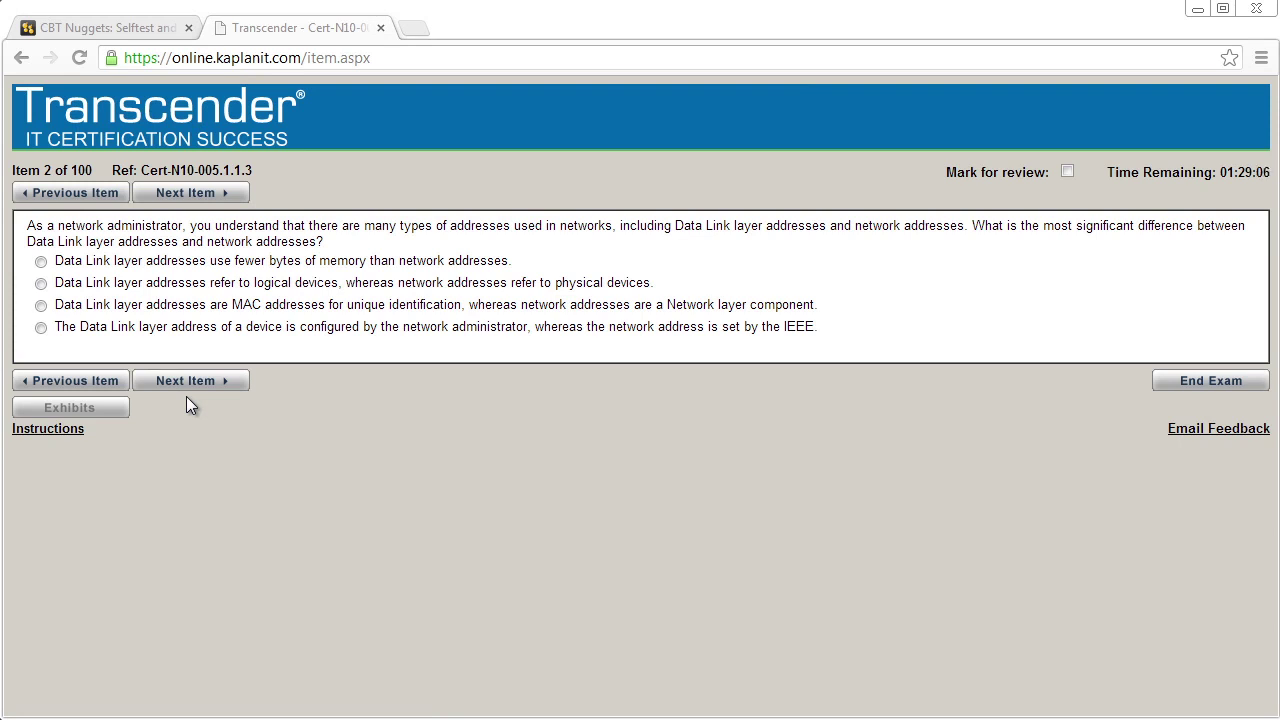
Skip ahead to the OSI layer ordering item and load its interactive question
click(201, 385)
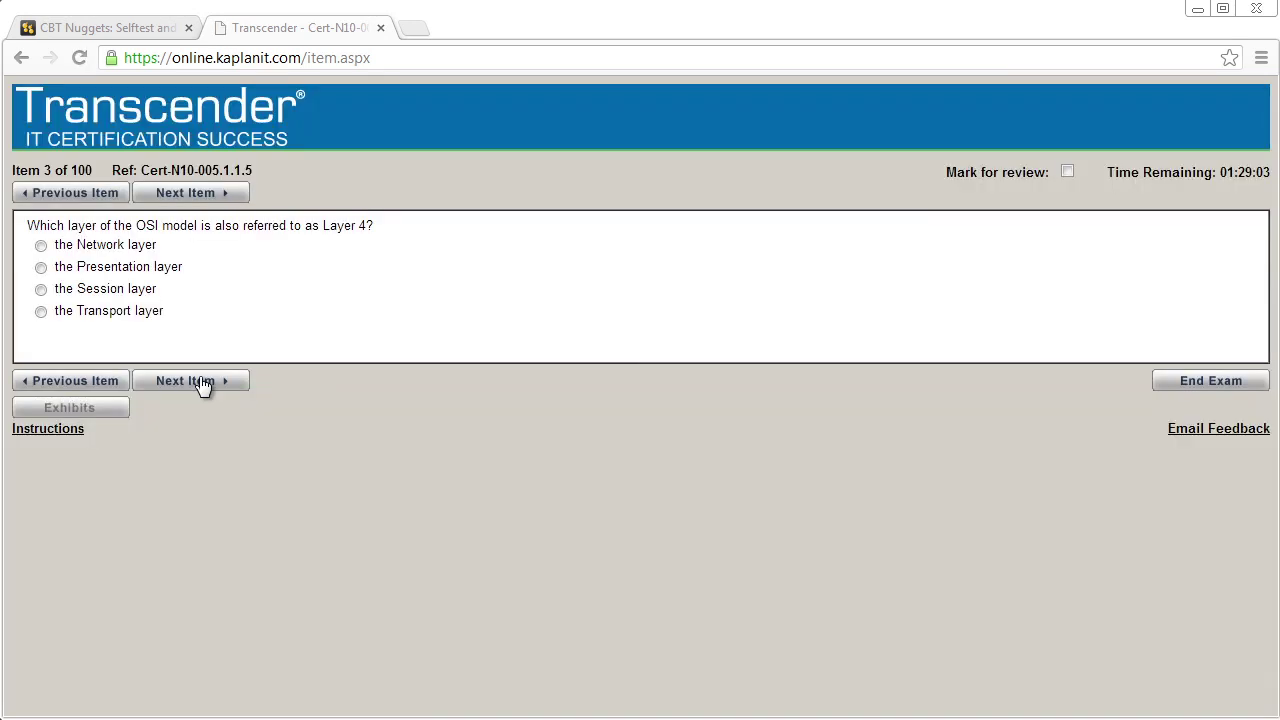
click(200, 383)
click(200, 383)
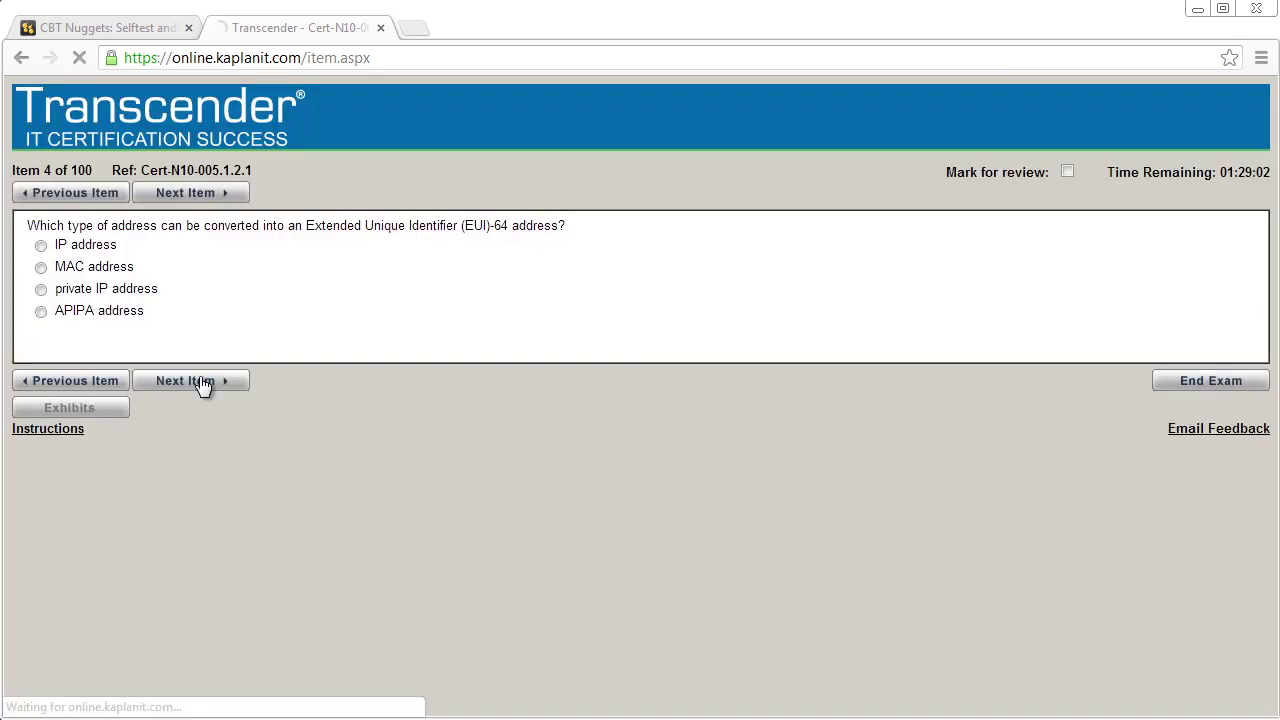
click(201, 385)
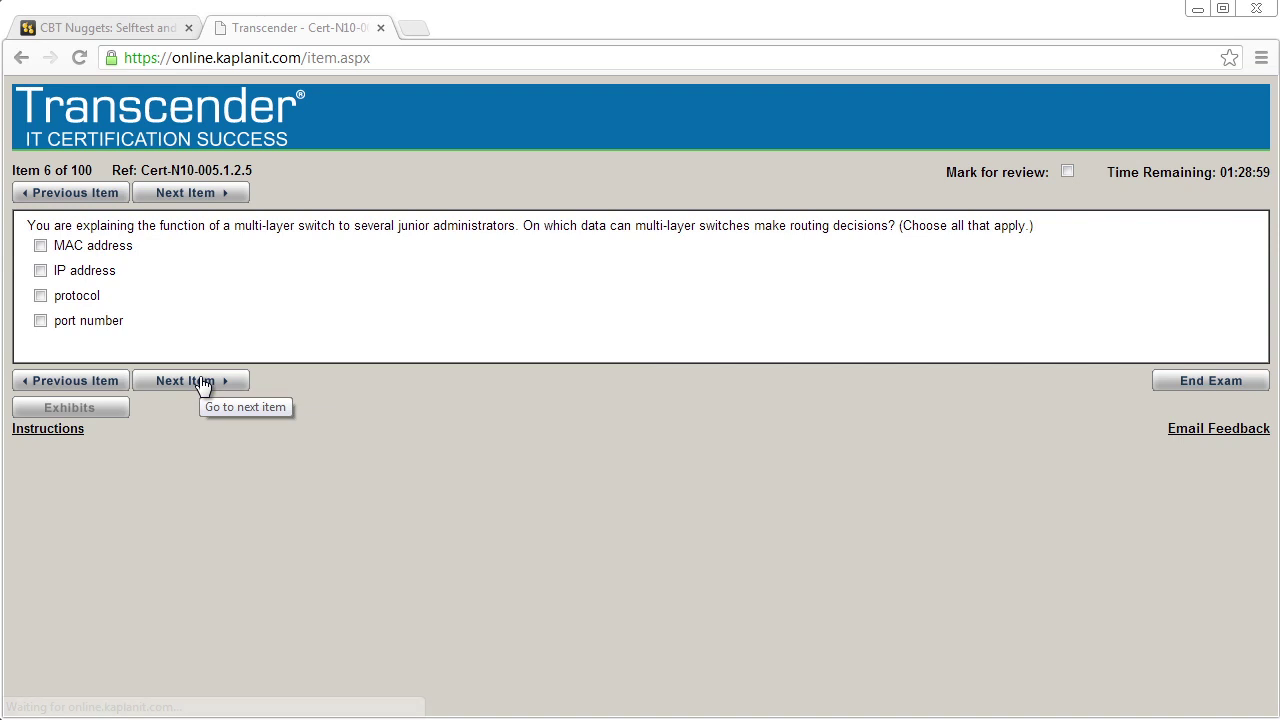
click(201, 385)
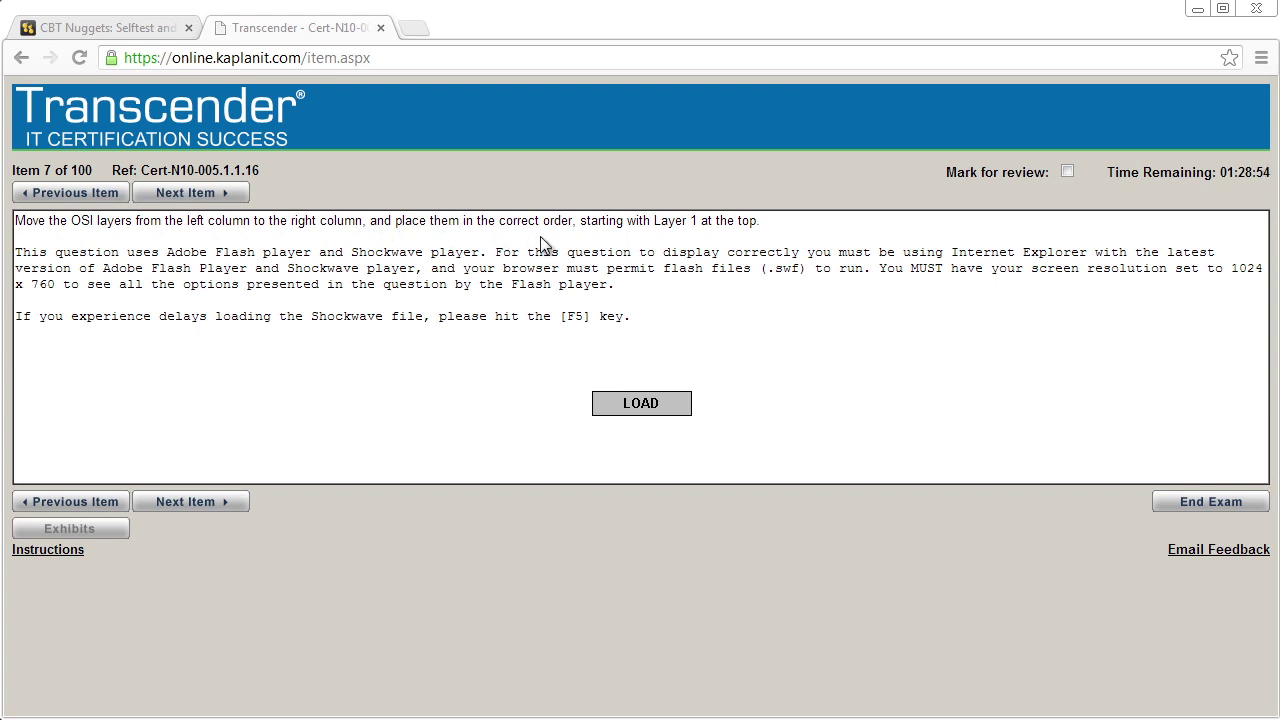
click(643, 404)
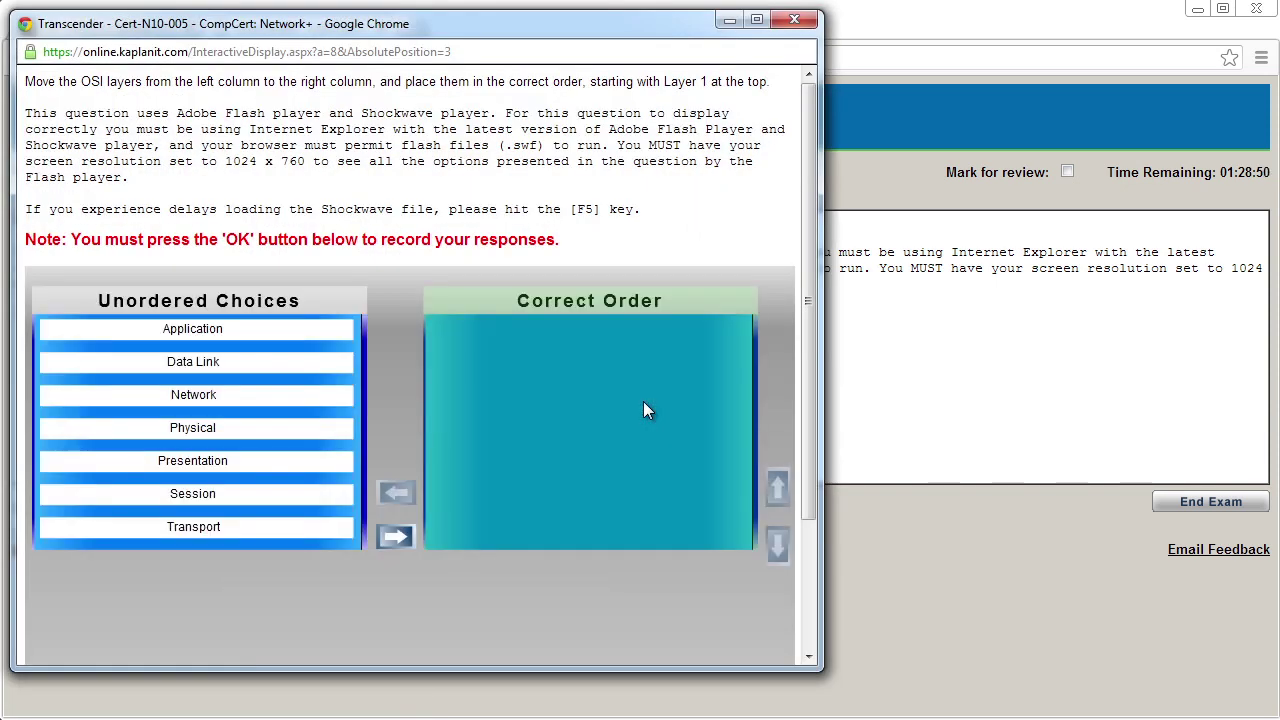
key(ctrl+2)
mouse_move(714, 80)
mouse_down()
mouse_move(777, 94)
mouse_move(726, 95)
mouse_up()
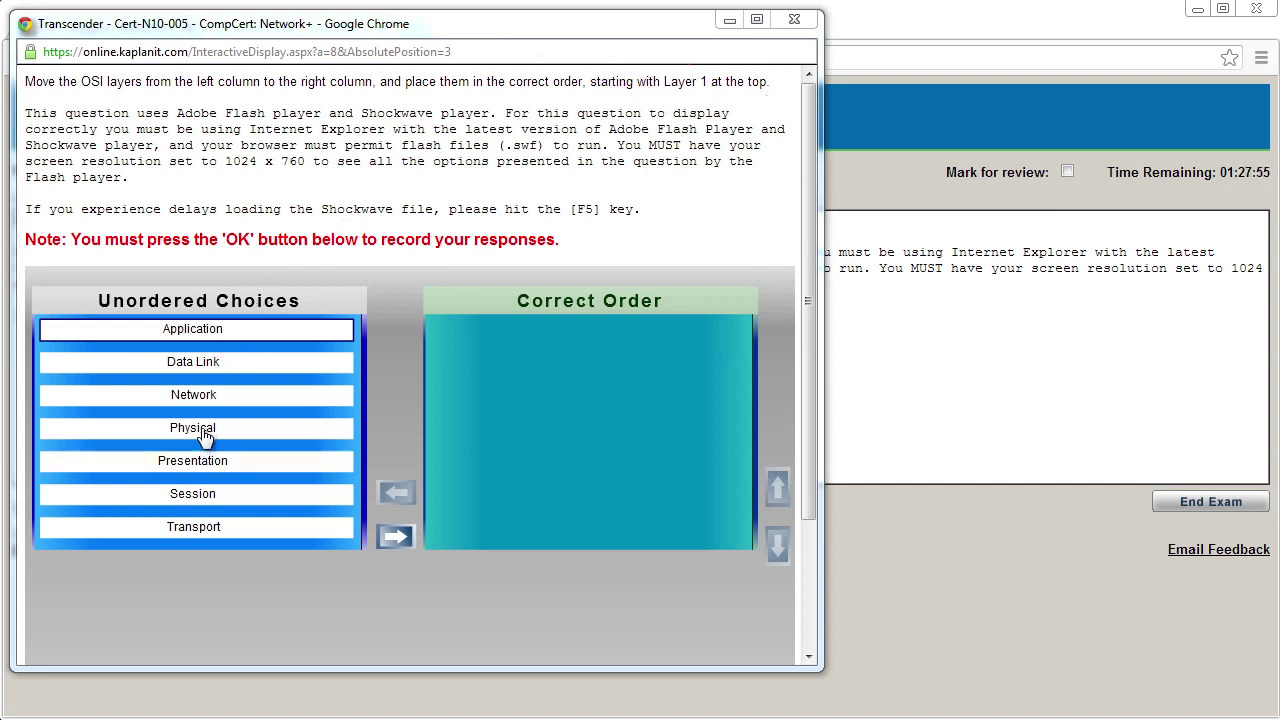
Place the OSI layers in the correct order: Physical, Data Link, Network, Transport, Session, Presentation, Application
click(200, 430)
drag(356, 460, 568, 484)
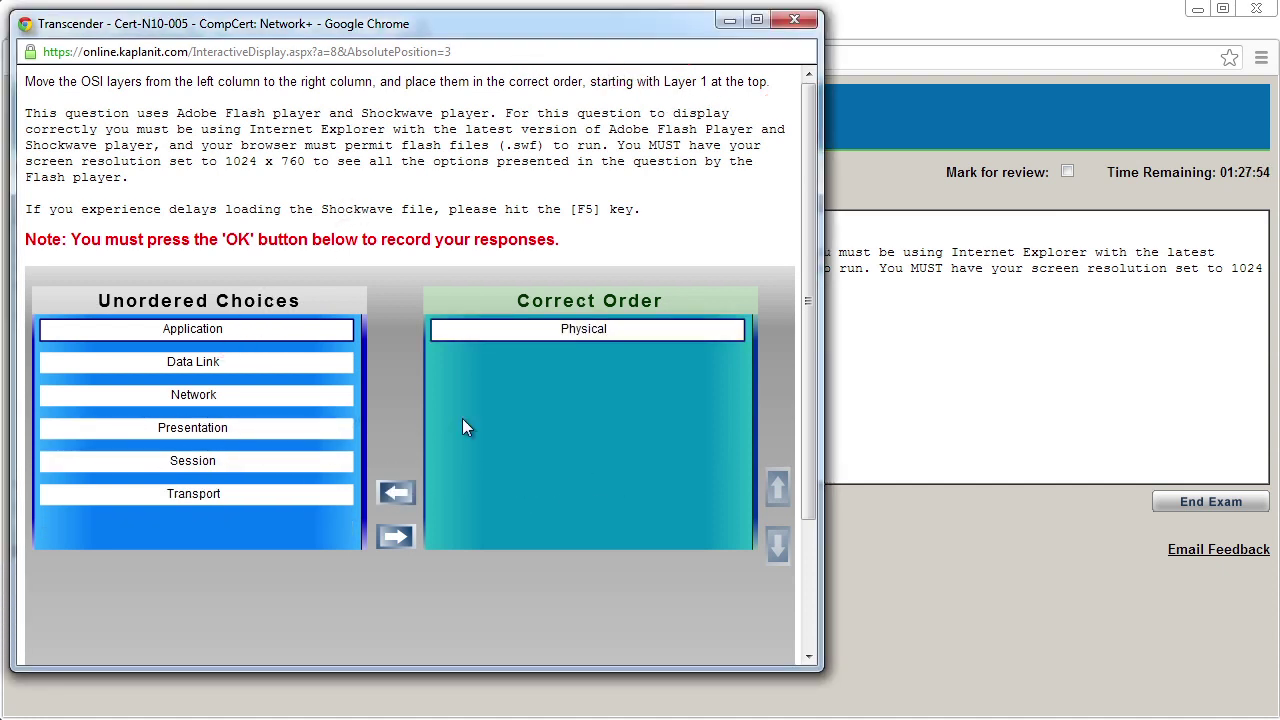
drag(200, 370, 586, 394)
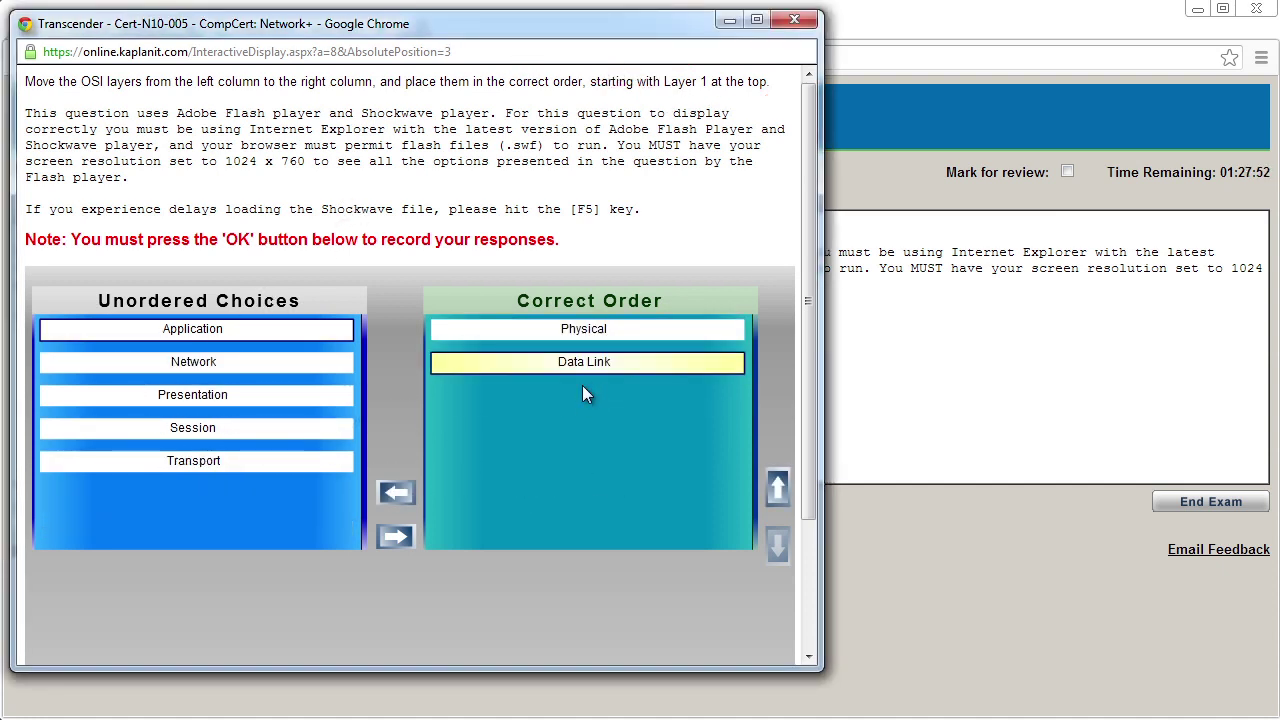
drag(246, 366, 605, 432)
drag(206, 430, 612, 432)
drag(229, 399, 580, 462)
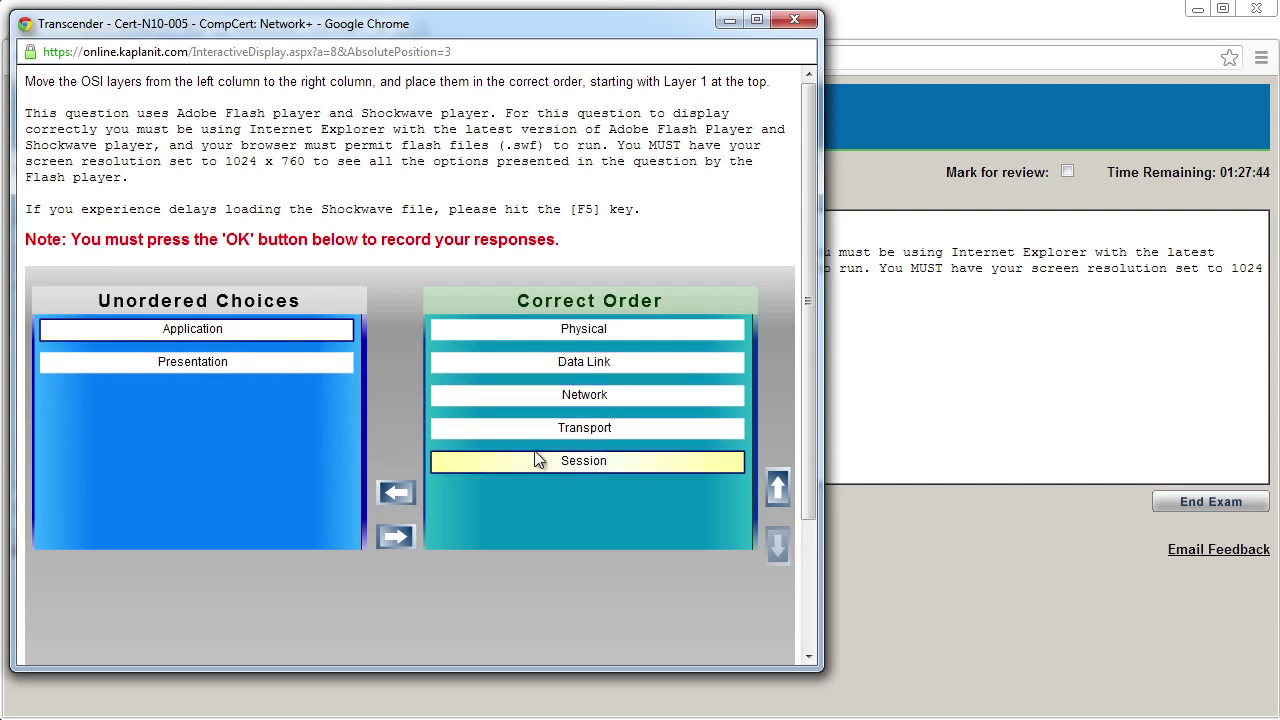
drag(200, 362, 536, 484)
drag(191, 329, 570, 537)
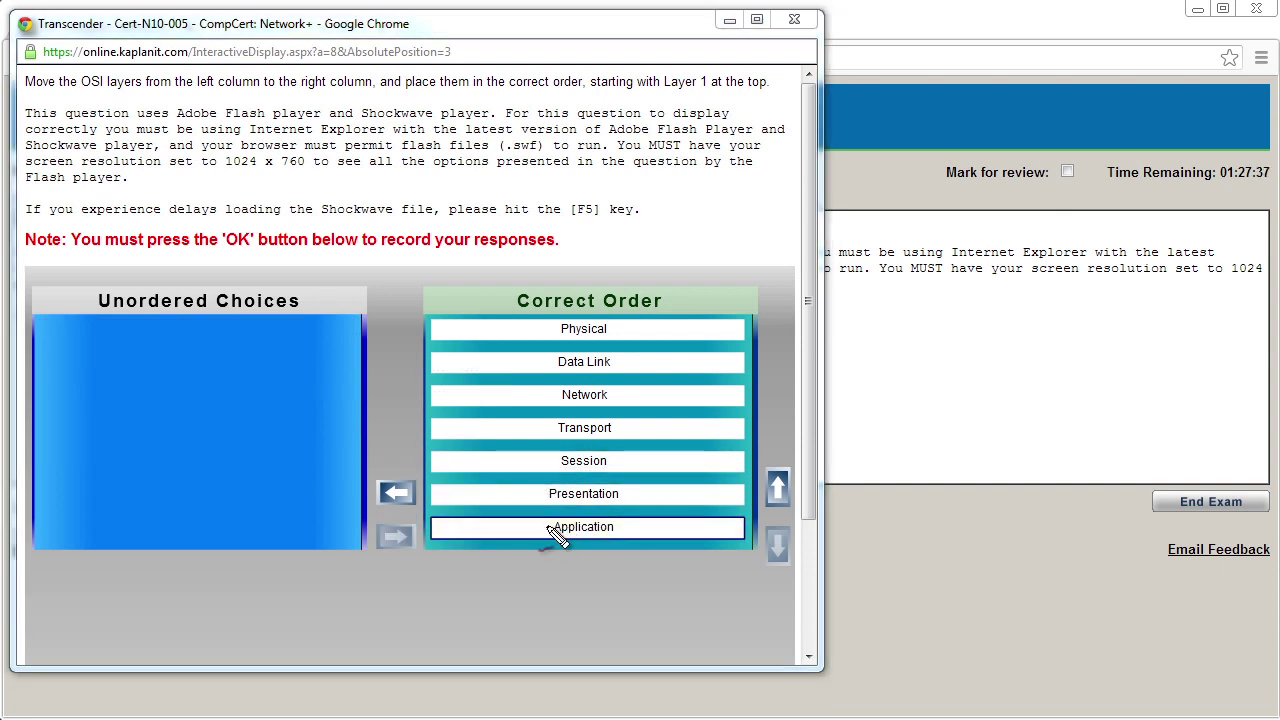
Record the OSI layer order and answer the following APIPA address question with 169.254.2.120
drag(538, 532, 549, 522)
mouse_move(531, 503)
mouse_down()
mouse_move(546, 490)
mouse_move(546, 421)
mouse_up()
drag(539, 367, 547, 358)
drag(544, 332, 552, 323)
drag(806, 357, 810, 525)
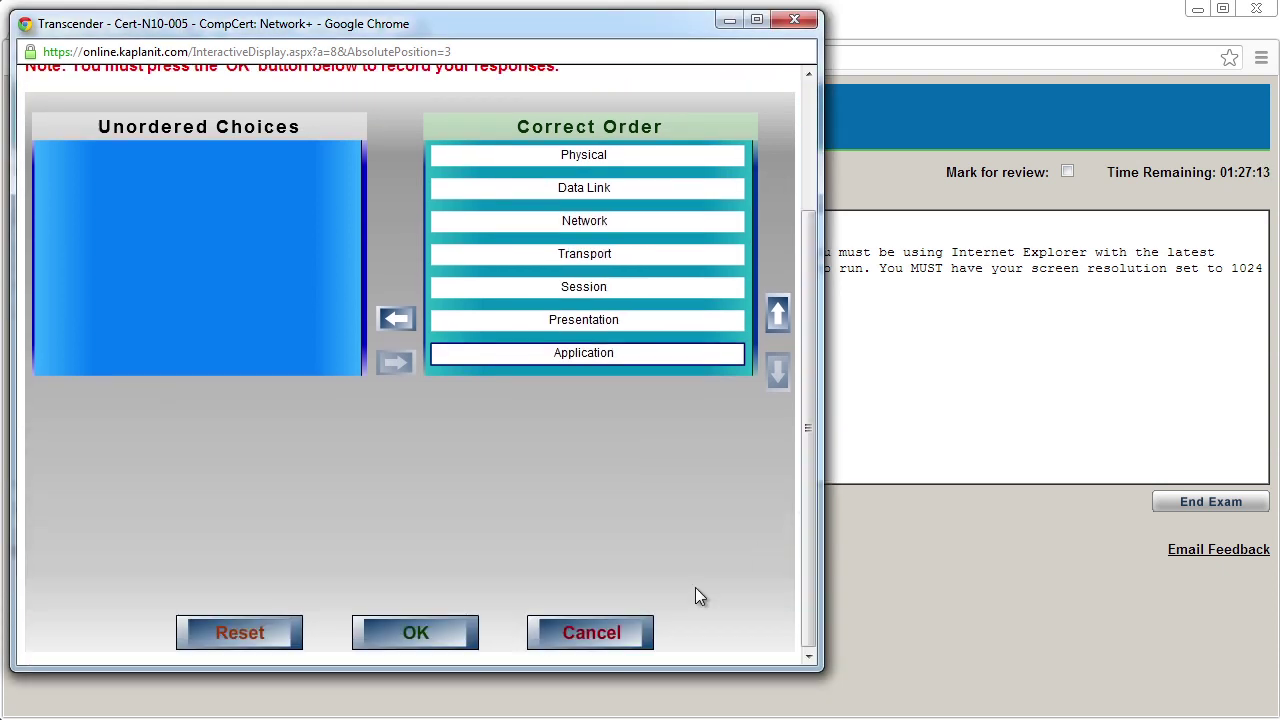
click(410, 634)
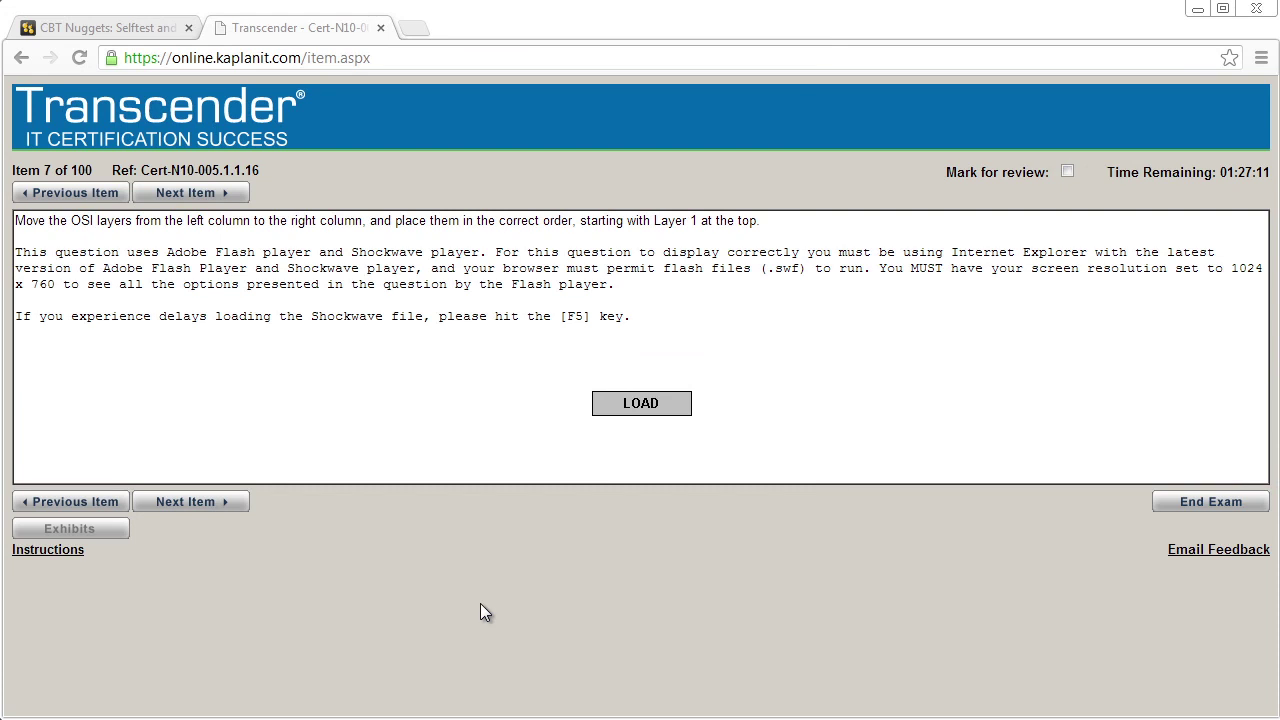
click(208, 513)
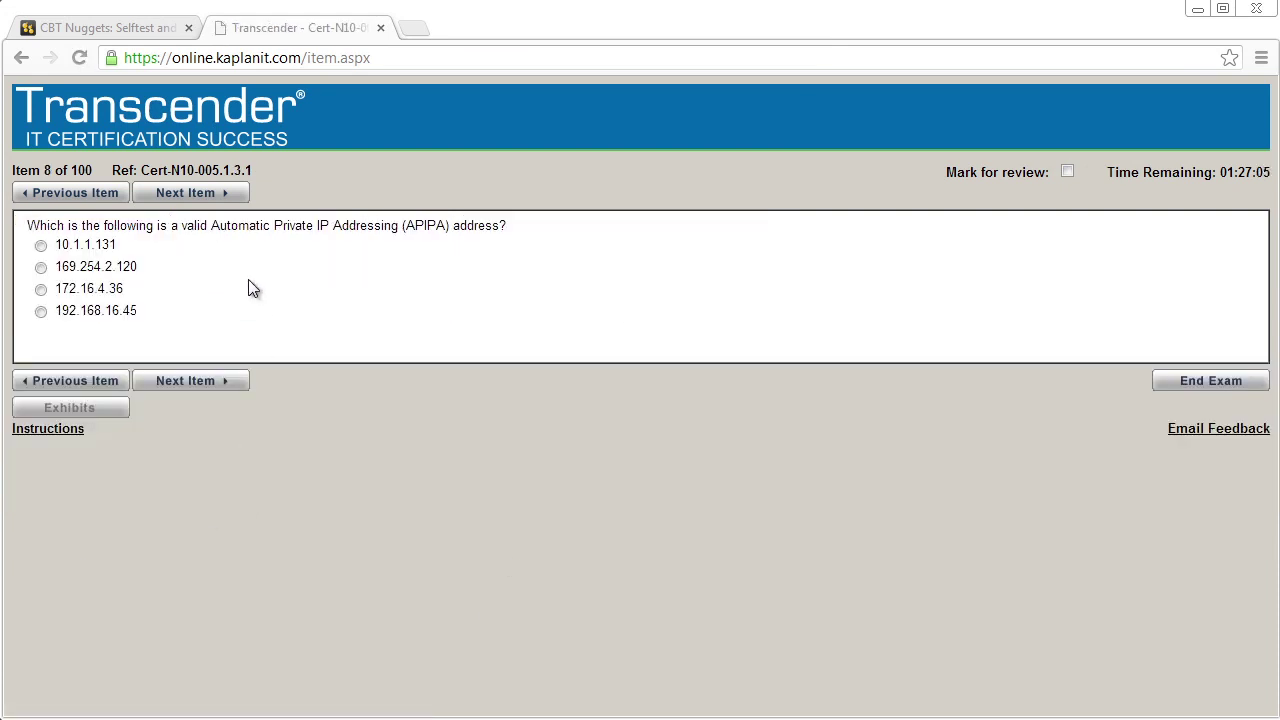
click(41, 268)
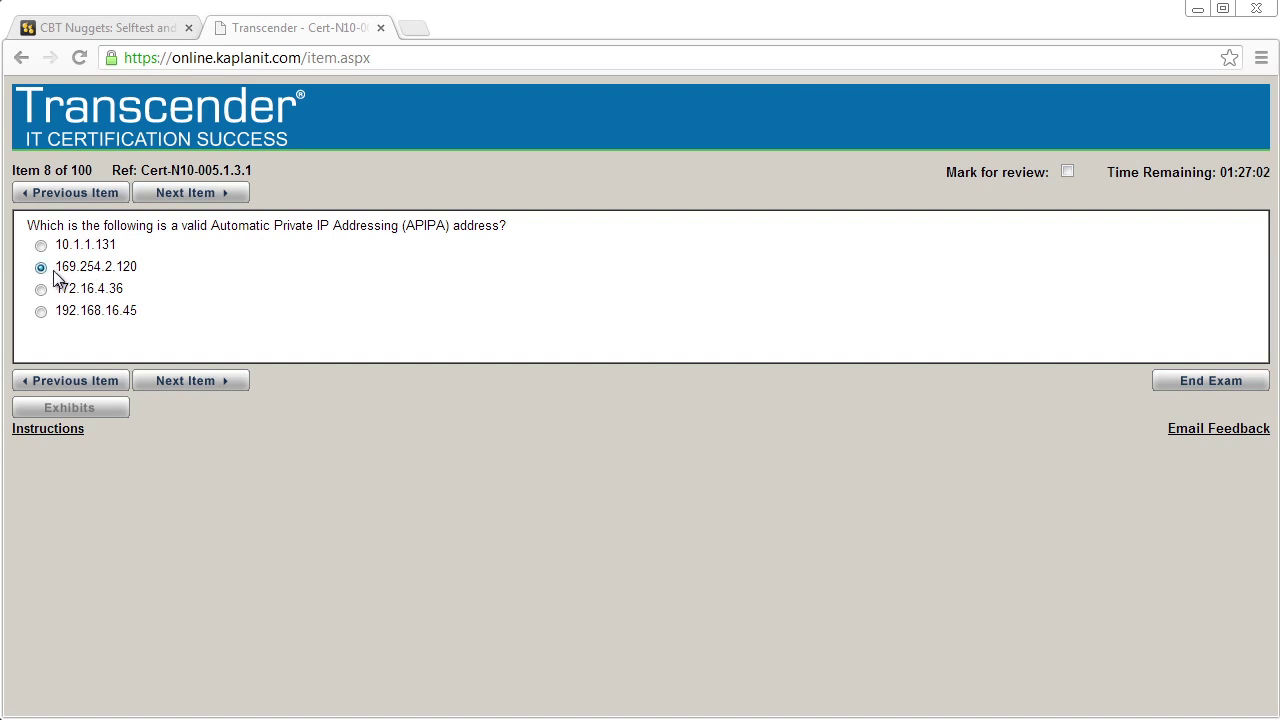
End Exam A and exit from its score report to the exam mode selection
click(1207, 384)
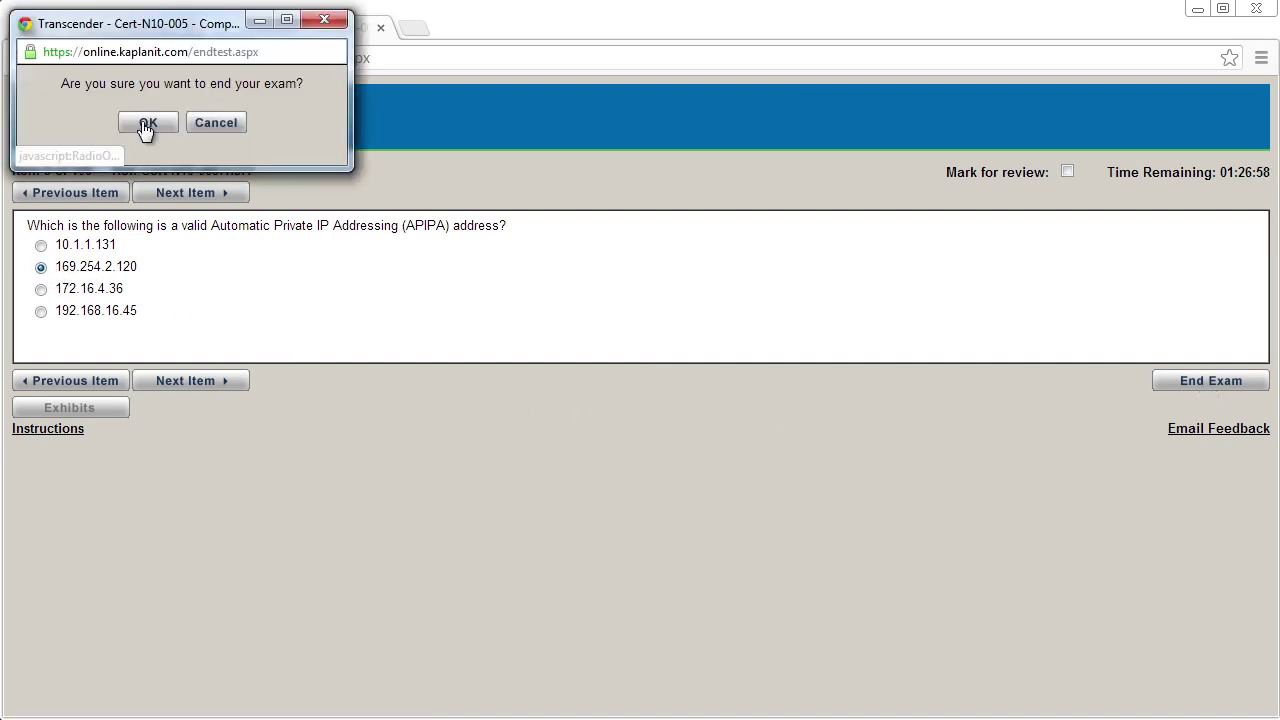
click(144, 123)
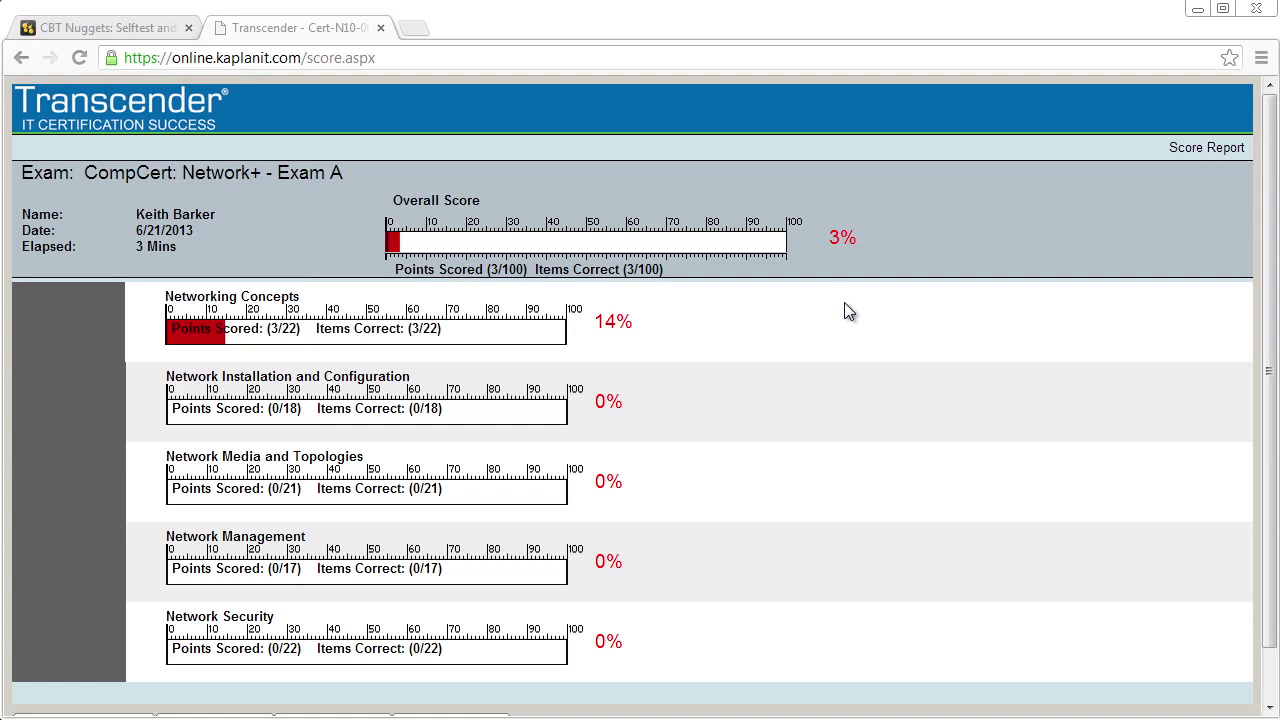
scroll(847, 311, down, 1)
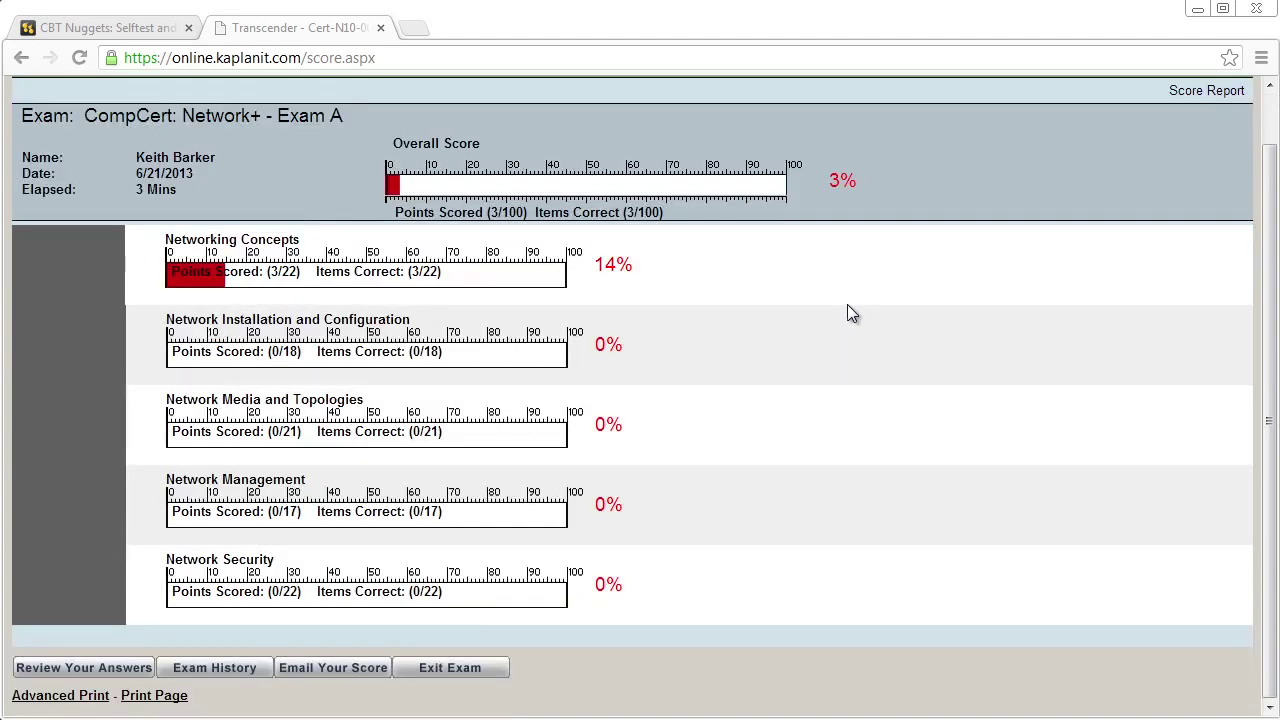
click(459, 670)
Open TranscenderFlash and start a flash-card exam of 5 randomly selected items
drag(885, 400, 978, 403)
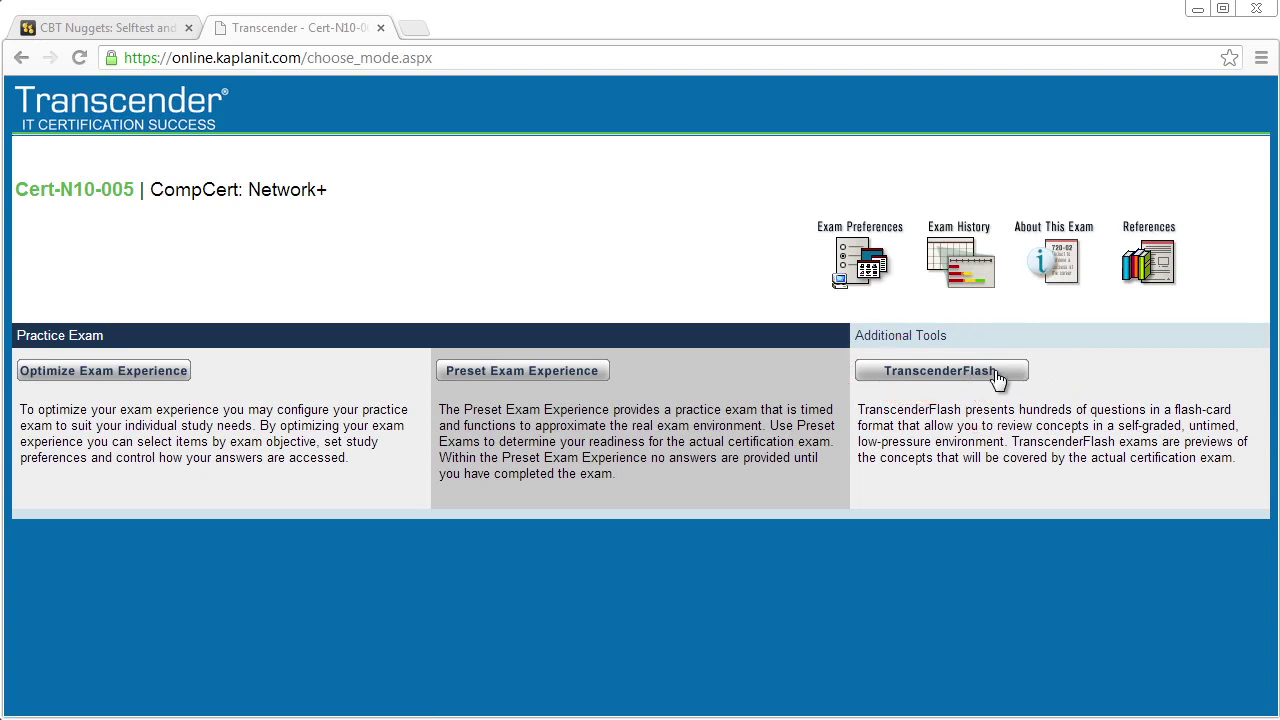
click(994, 372)
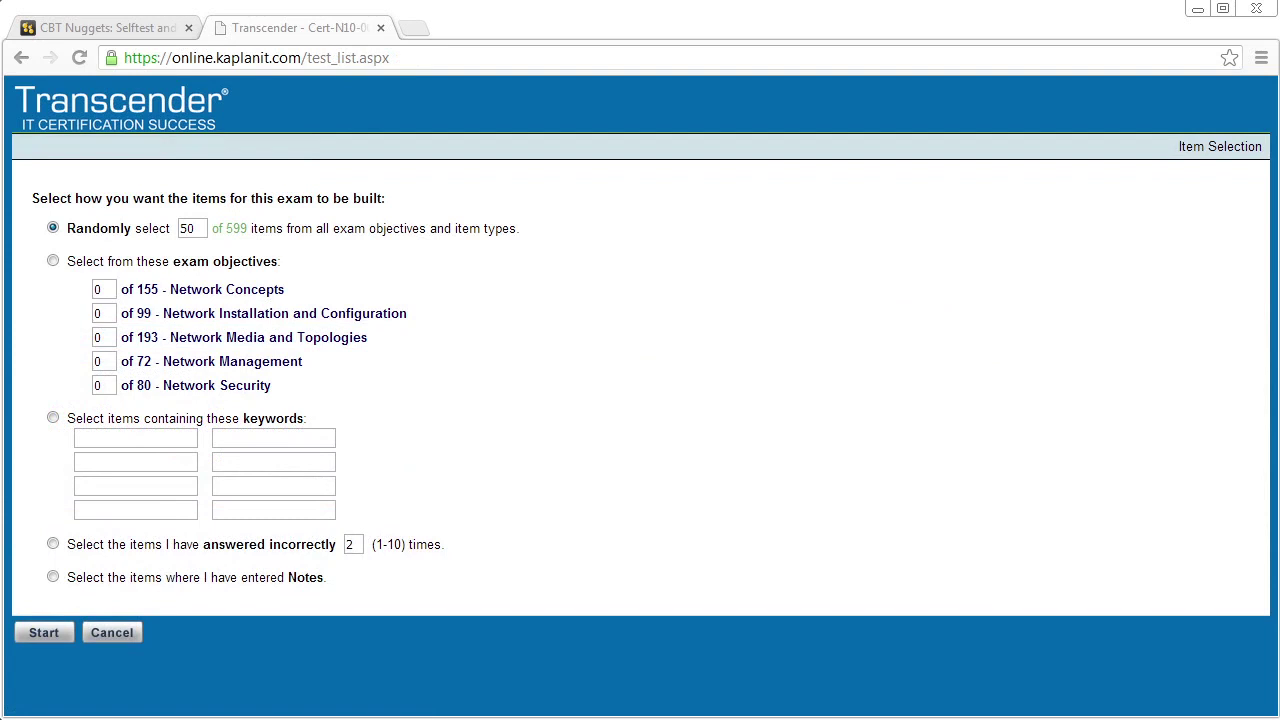
mouse_move(149, 254)
mouse_down()
mouse_move(145, 205)
mouse_move(266, 254)
mouse_move(148, 415)
mouse_move(175, 232)
mouse_up()
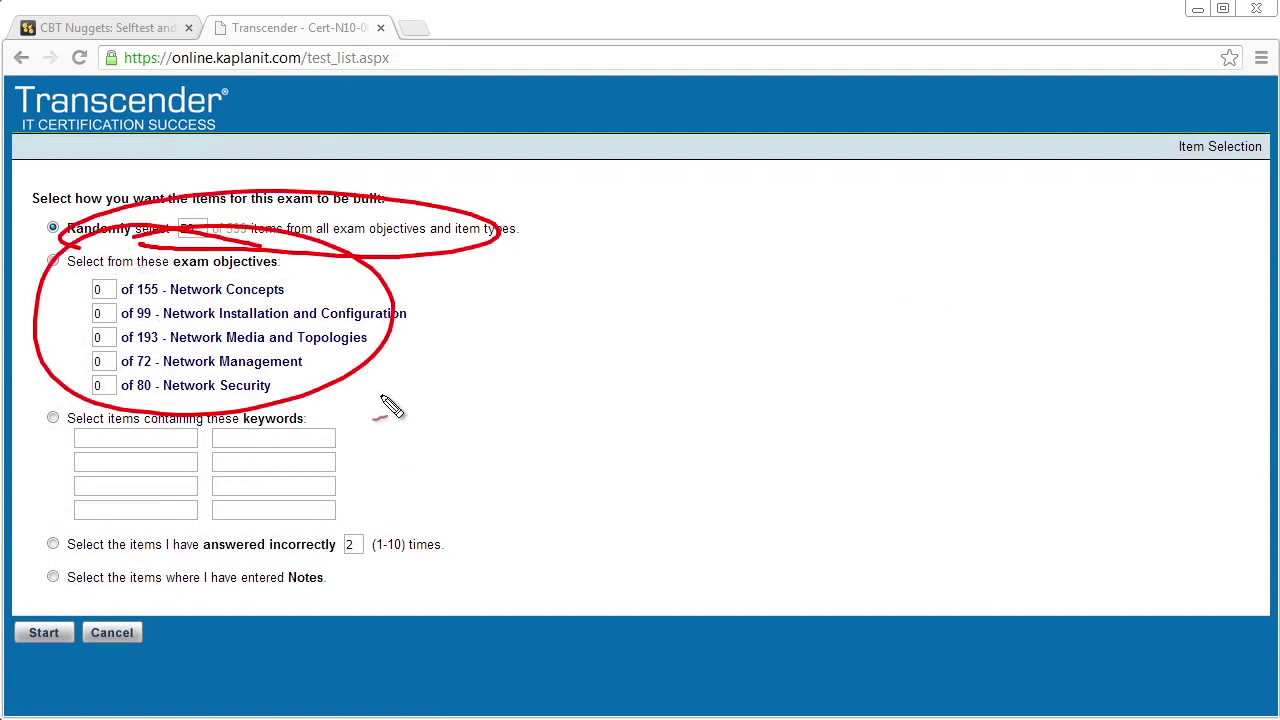
drag(386, 396, 358, 440)
mouse_move(155, 566)
mouse_down()
mouse_move(58, 572)
mouse_move(205, 588)
mouse_up()
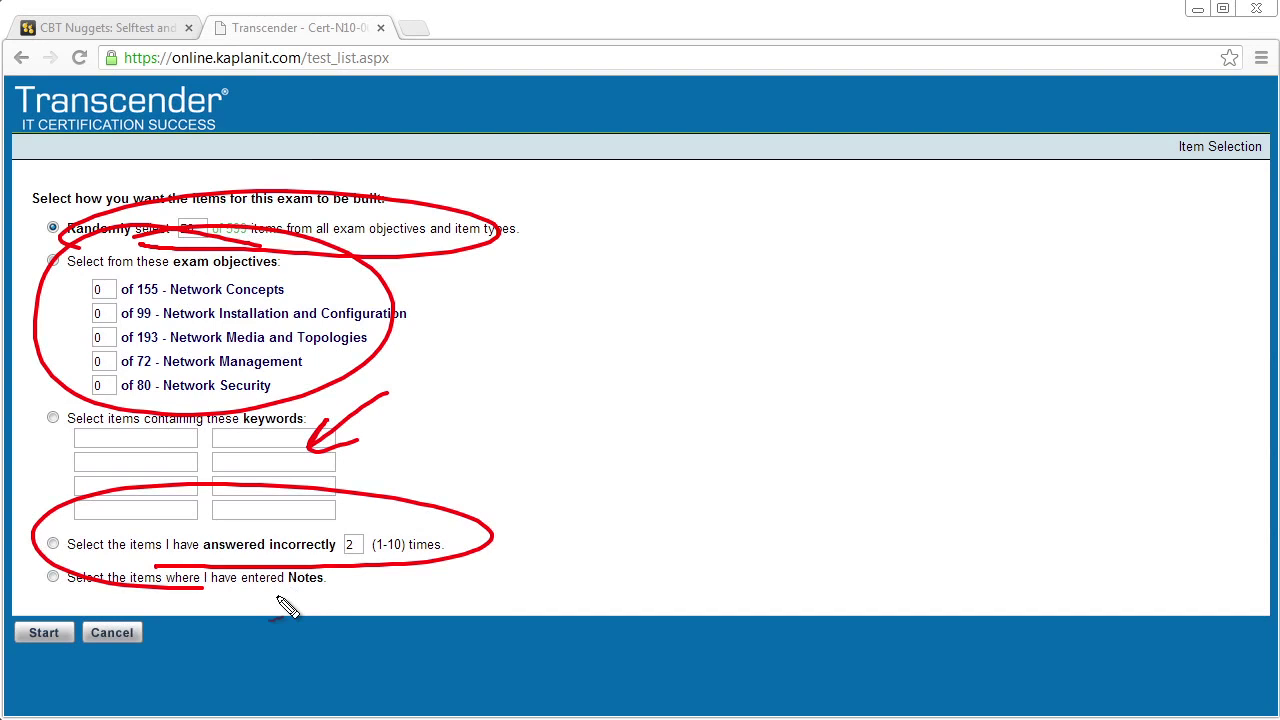
key(Escape)
double_click(187, 228)
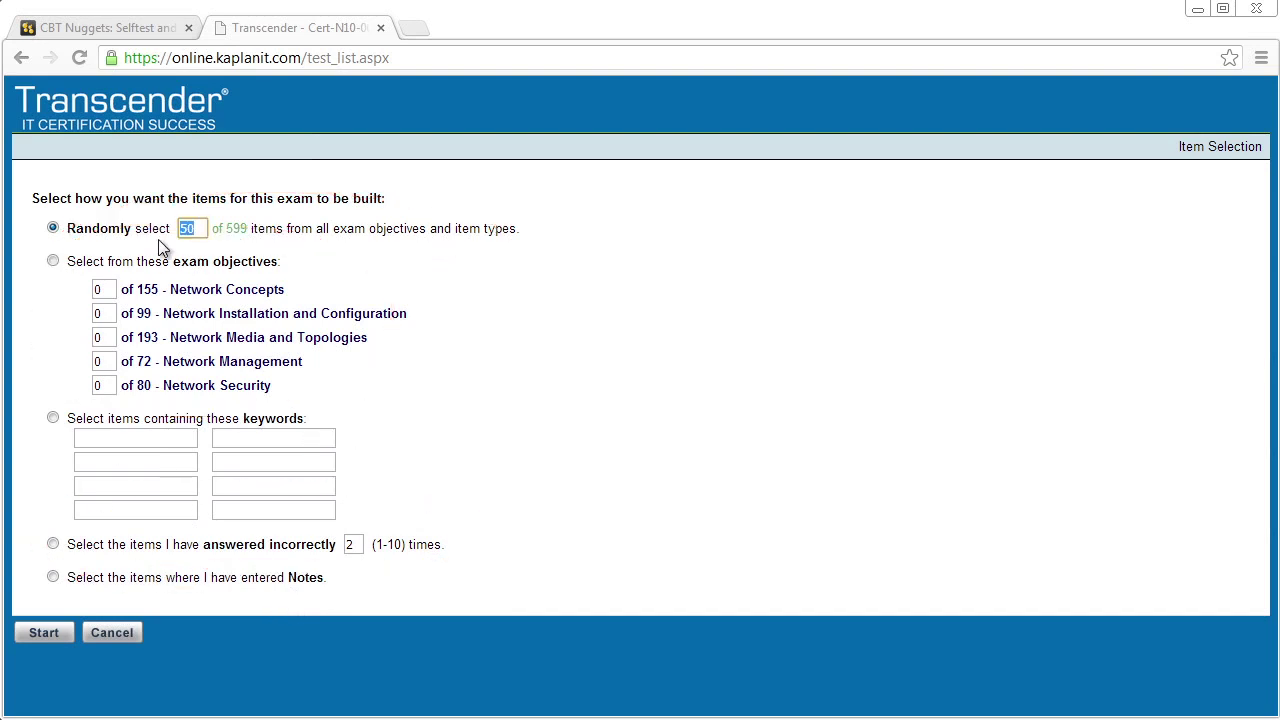
text(5)
click(44, 630)
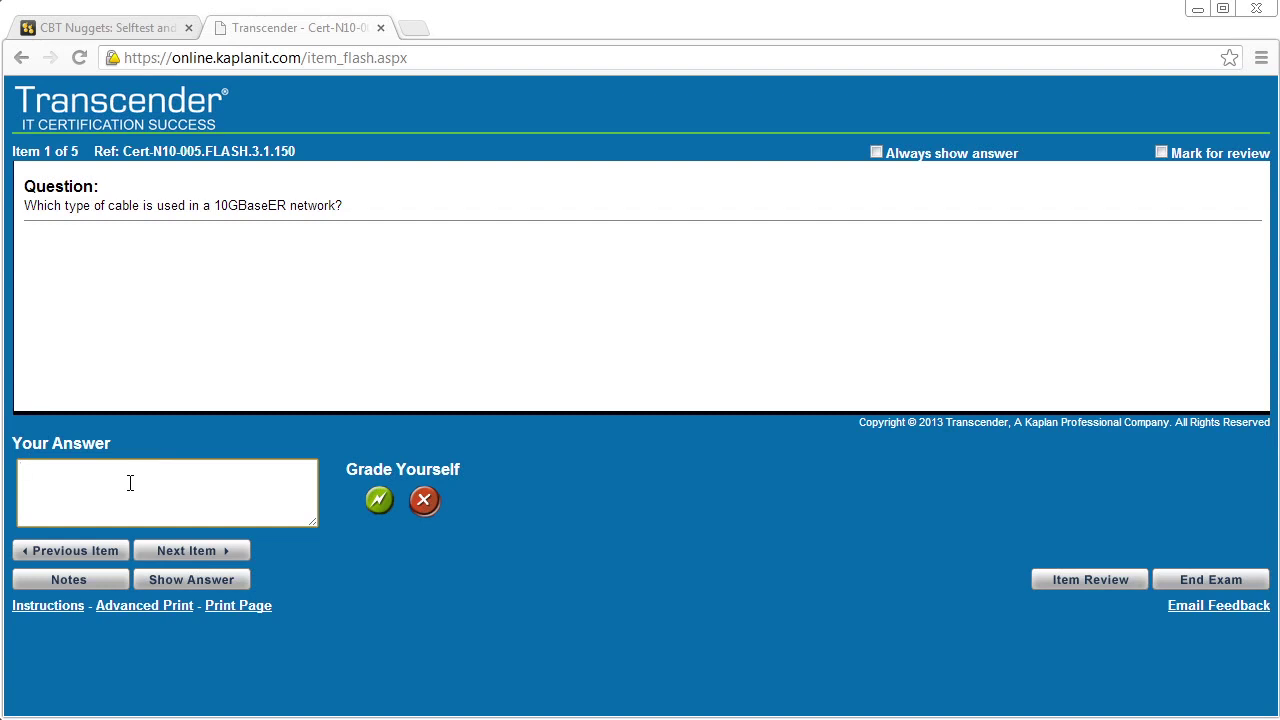
Answer the 10GBaseER cable flash card with "single mode fiber", check it against the revealed answer, and advance to the second card
text(single mode fiber)
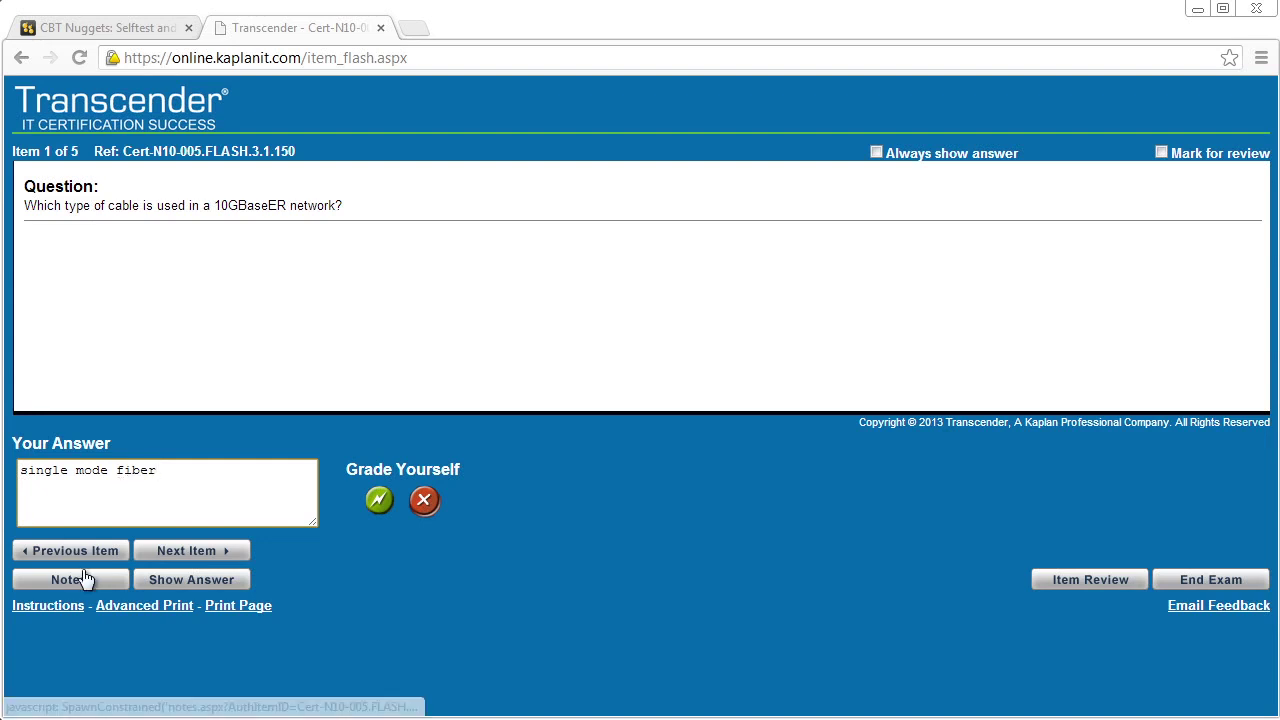
click(176, 583)
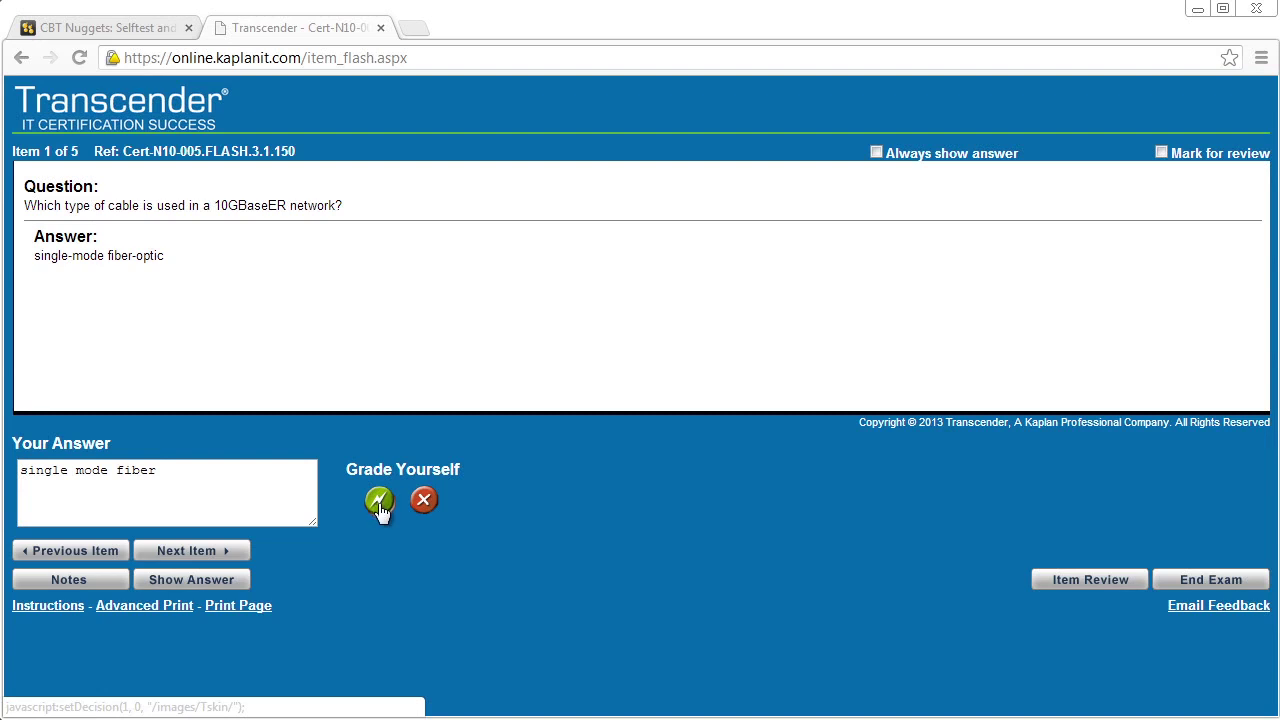
click(215, 552)
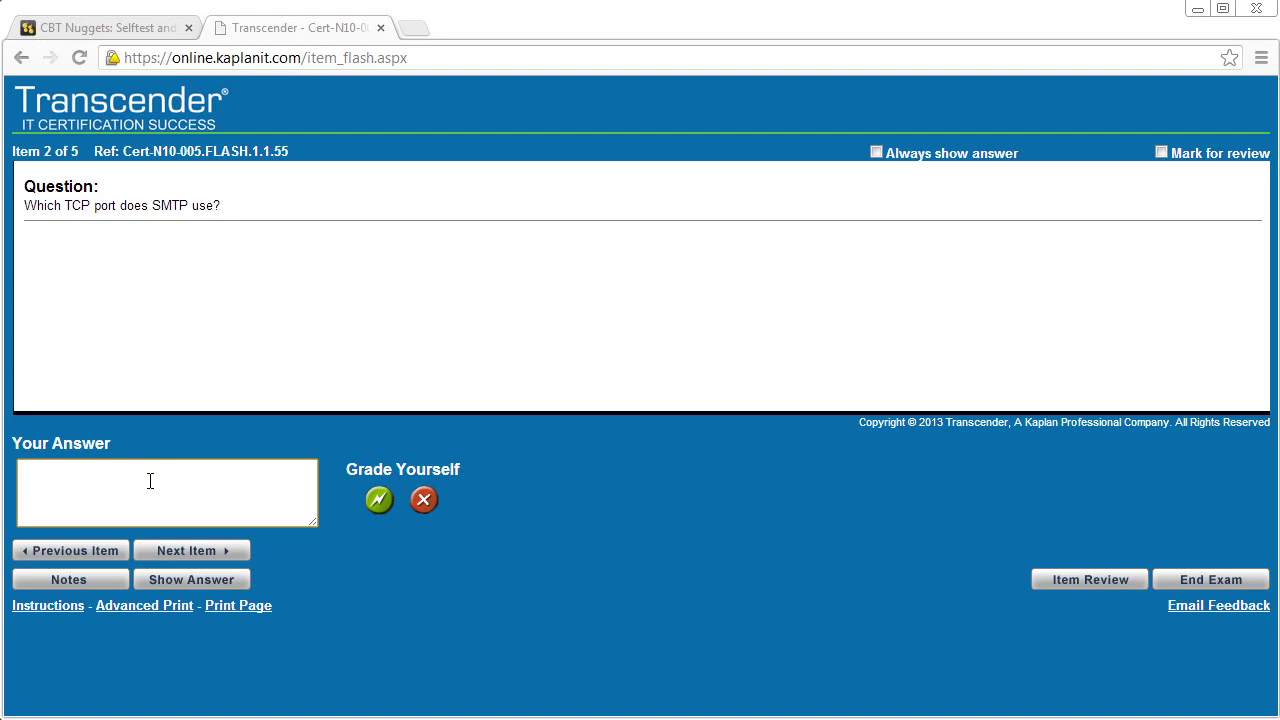
Answer the SMTP port flash card with 25 and reveal the correct answer
text(25)
click(191, 580)
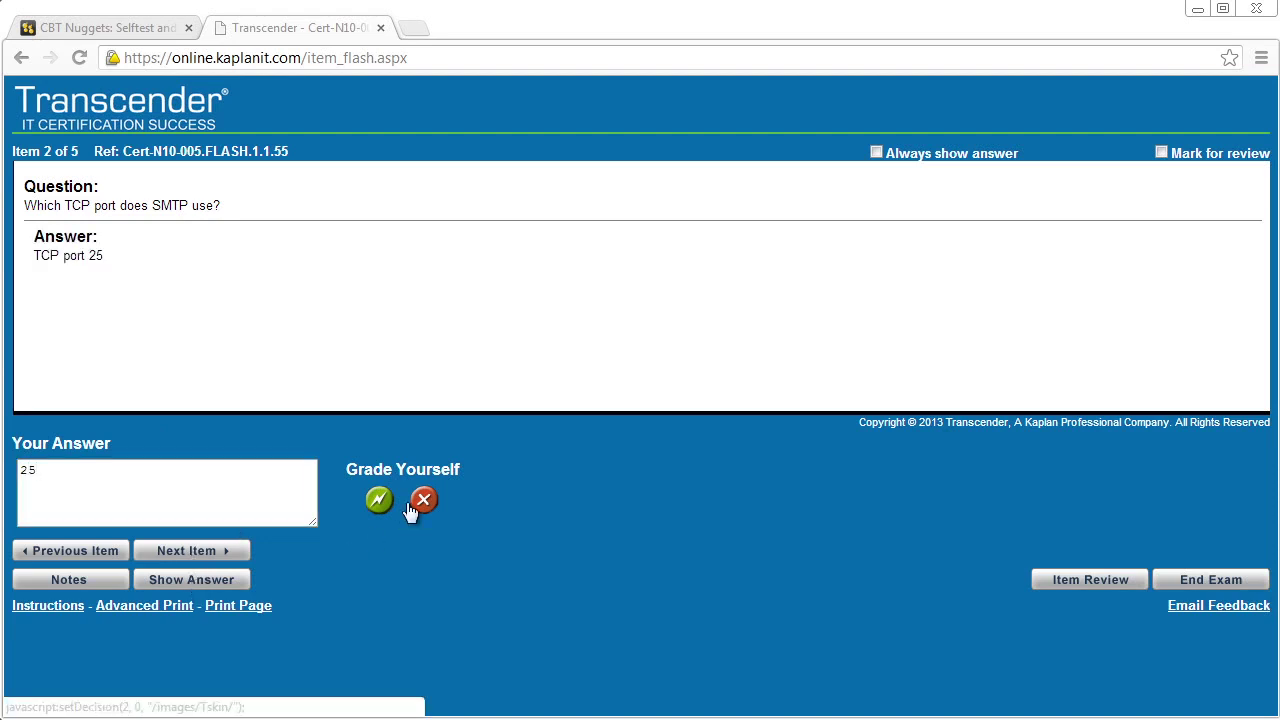